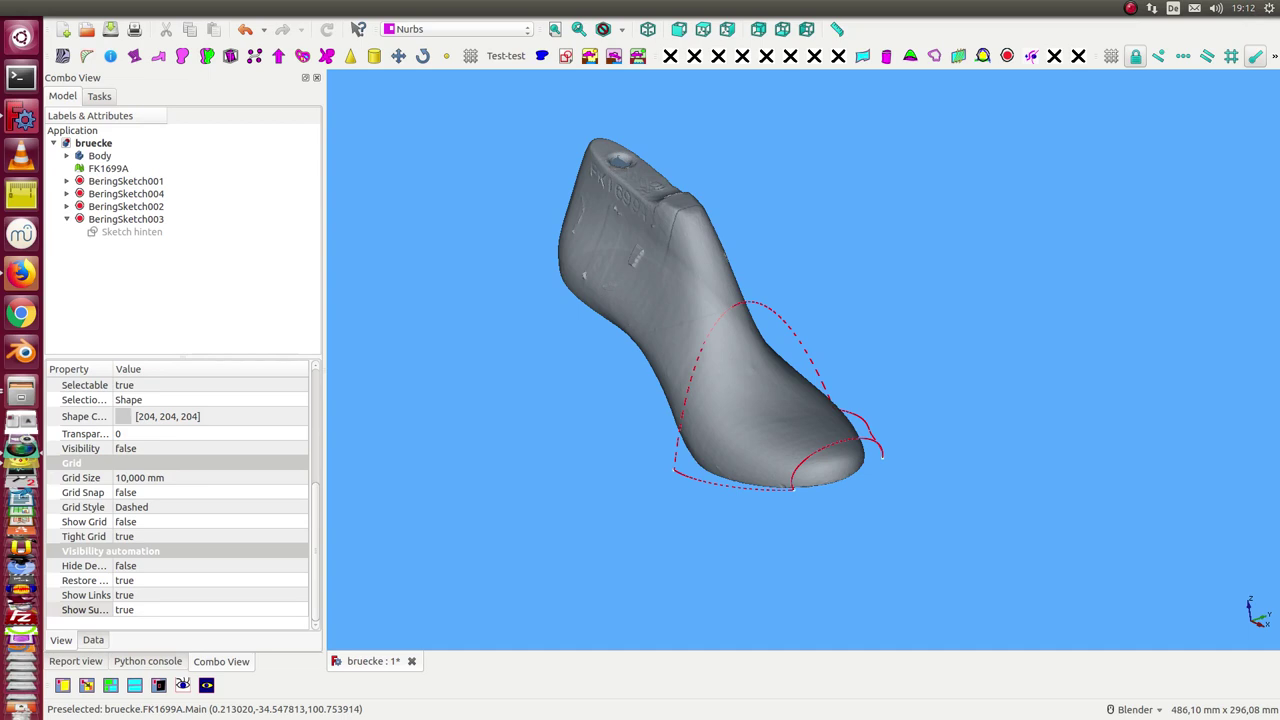
- Hide the FK1699A shoe-last mesh so only the rib sketch curves show, then select Body
middle_click_drag(774, 376, 466, 431)
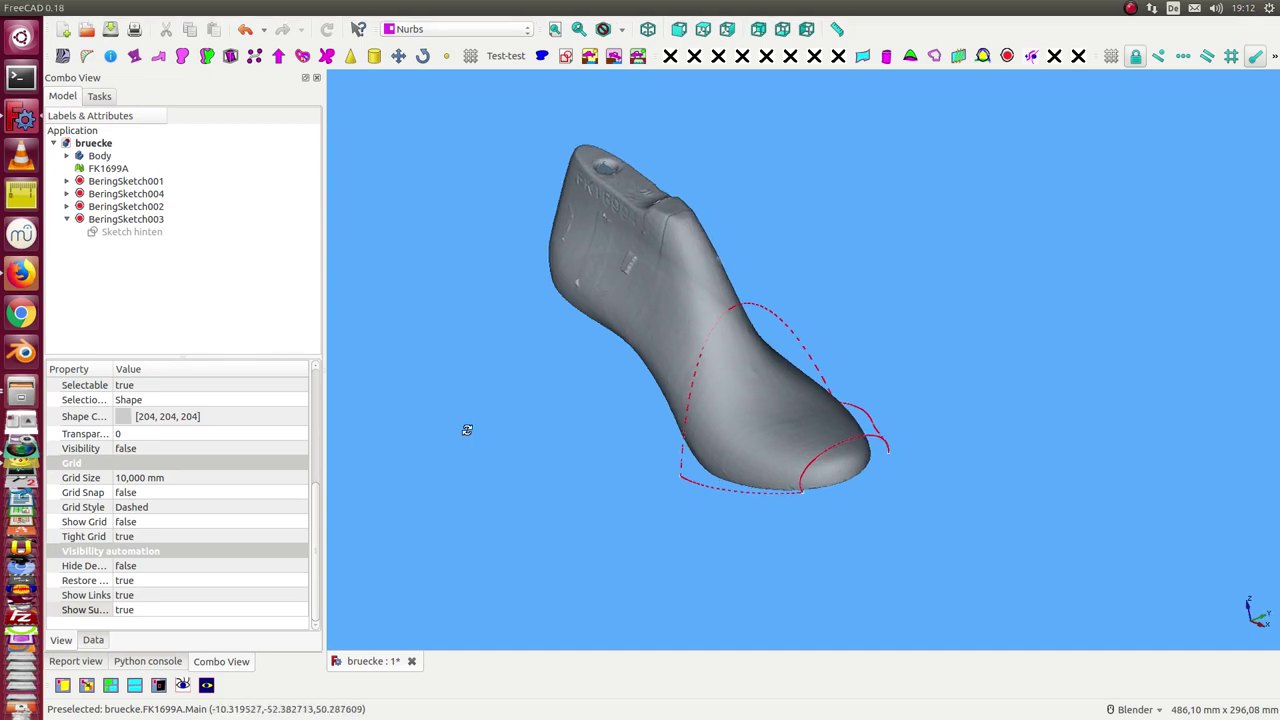
left_click(102, 168)
key("space")
left_click(98, 157)
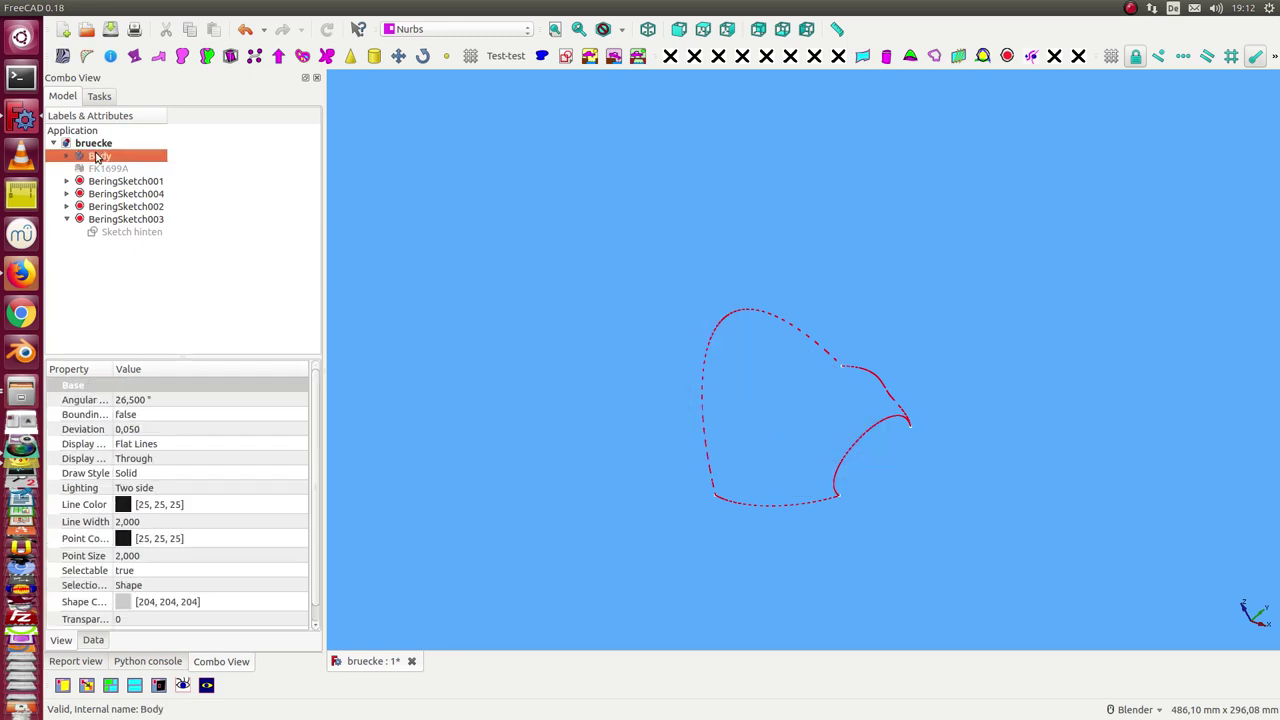
- Select the bottom, top, left and right rib curves and create a curve-morphed face from them
mouse_move(534, 291)
middle_mouse_down()
mouse_move(626, 360)
mouse_move(611, 368)
mouse_move(628, 425)
mouse_move(560, 363)
middle_mouse_up()
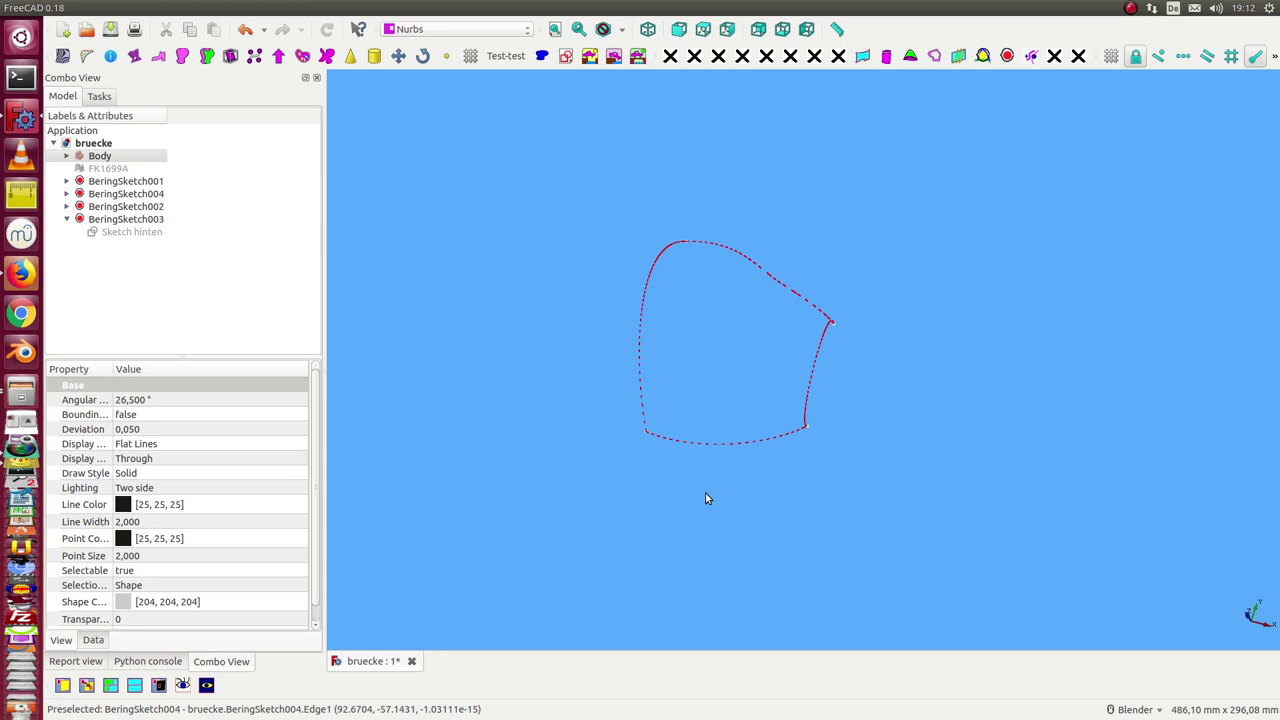
left_click(711, 444)
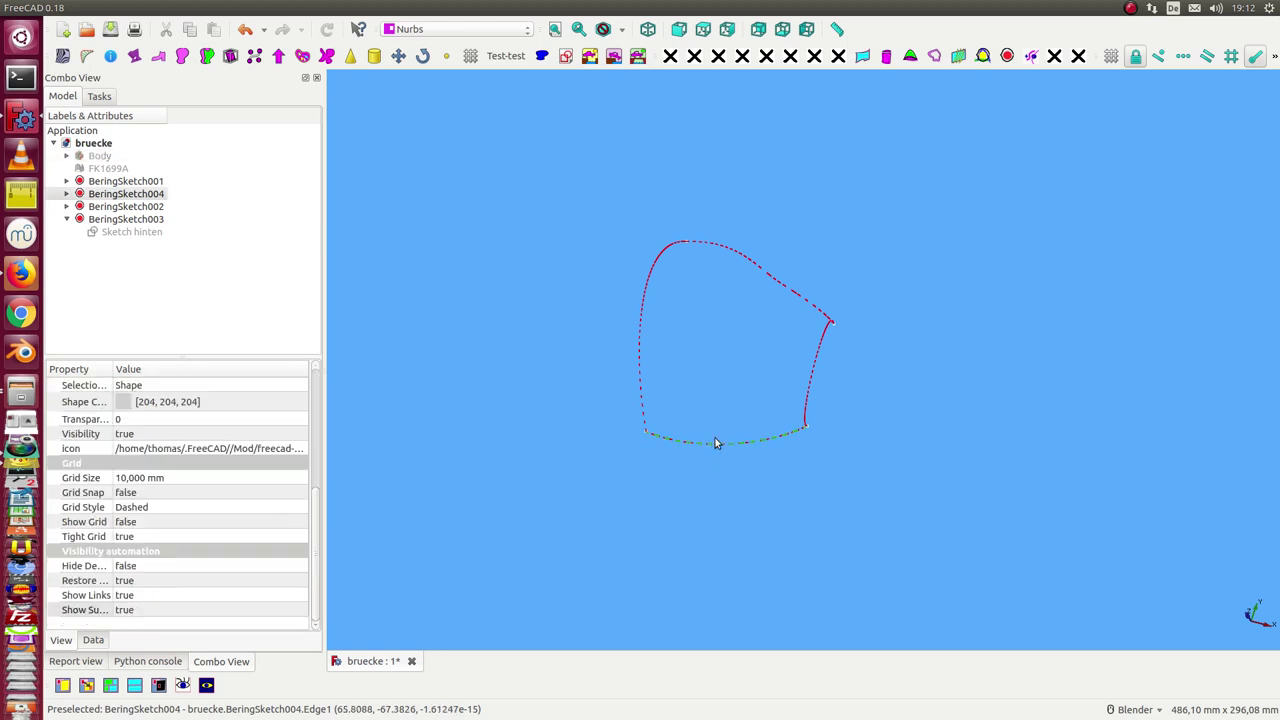
left_click(767, 279)
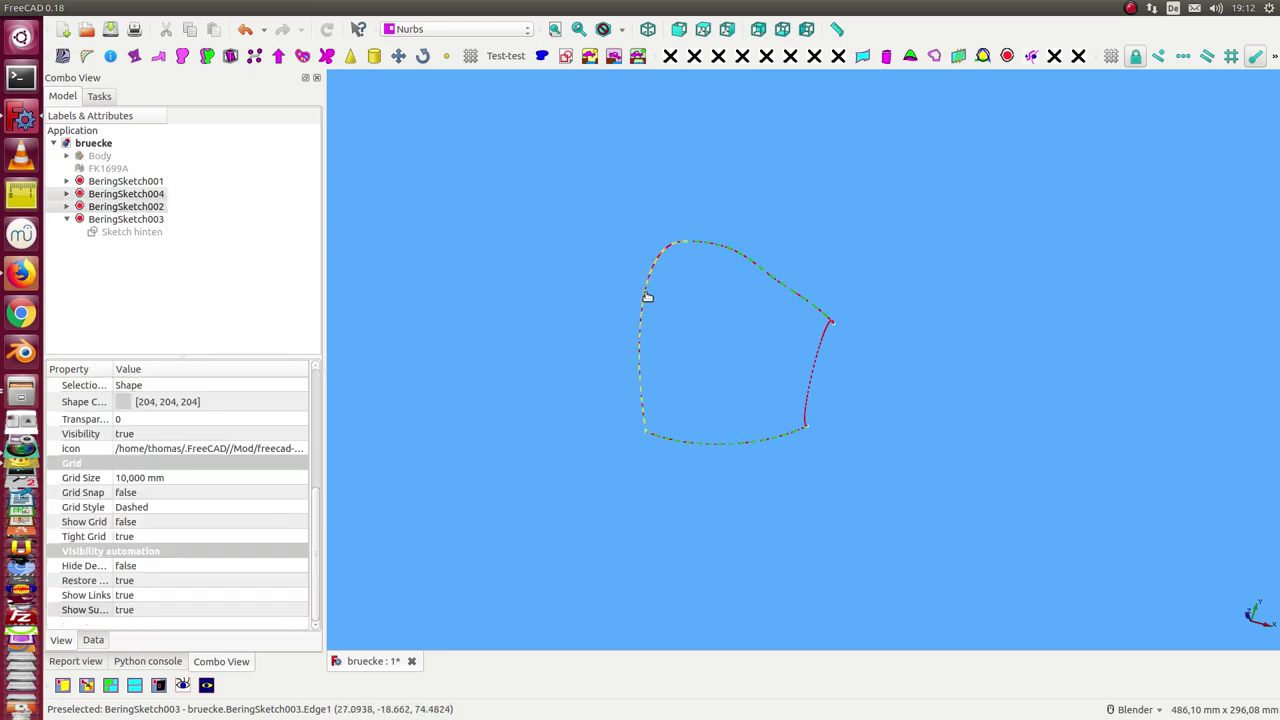
left_click(650, 296)
left_click(817, 353, "ctrl")
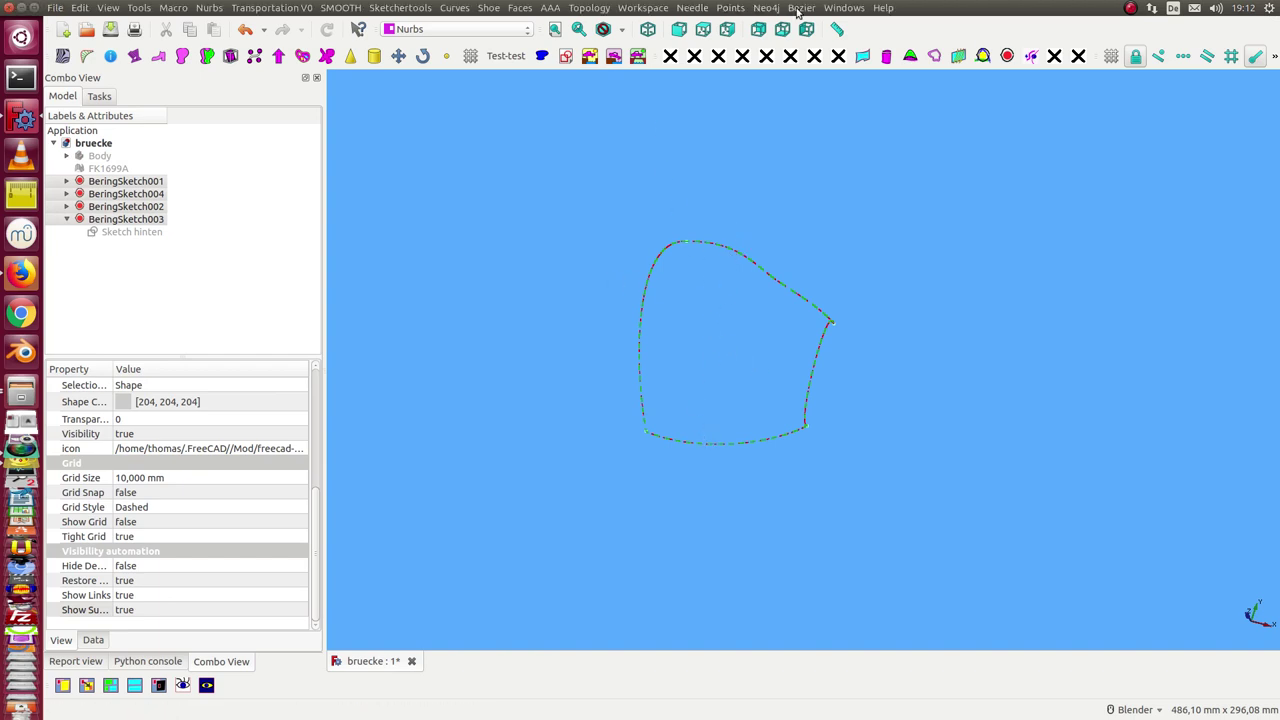
left_click(802, 8)
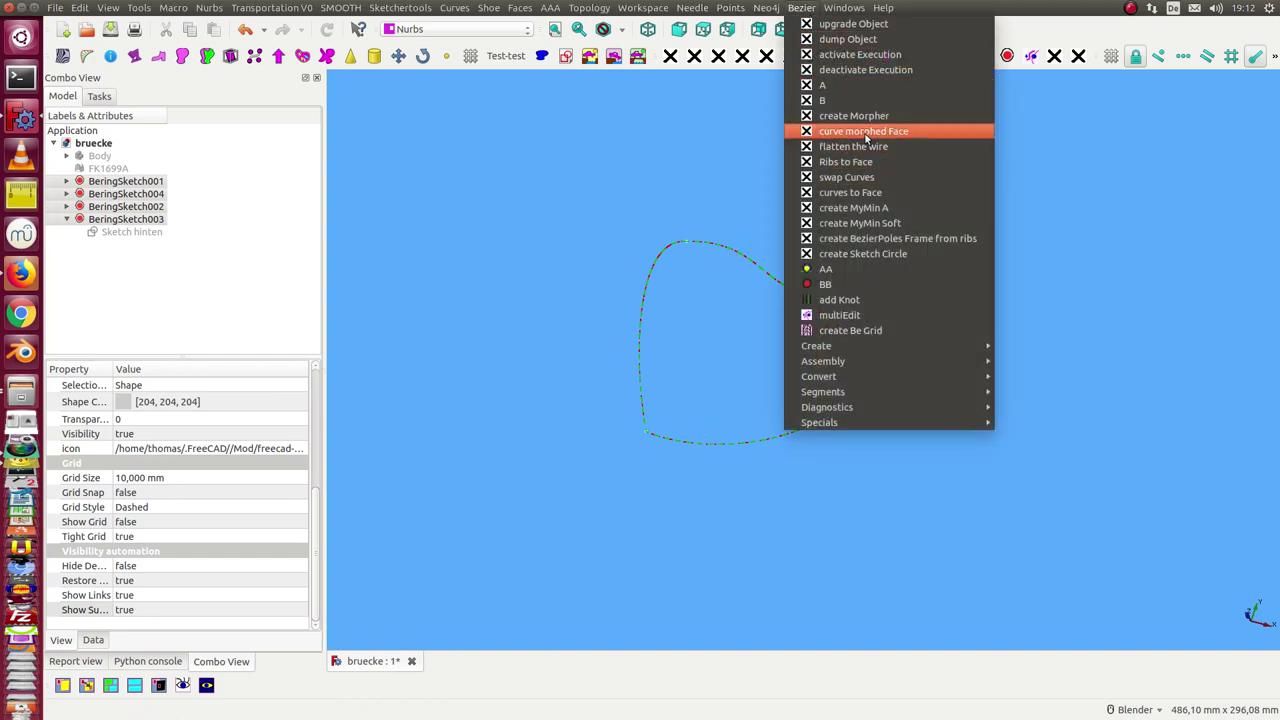
left_click(866, 137)
middle_click_drag(569, 346, 295, 282)
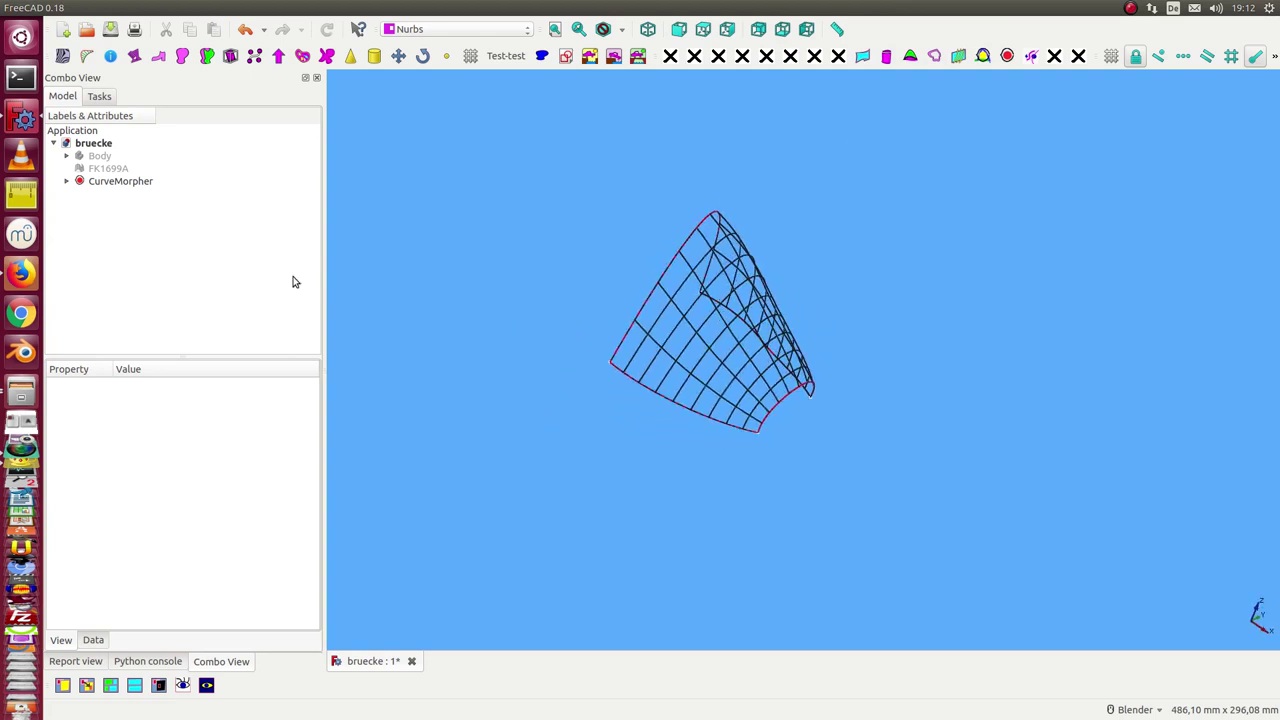
left_click(110, 181)
mouse_move(431, 405)
middle_mouse_down()
mouse_move(640, 480)
mouse_move(879, 347)
mouse_move(797, 317)
mouse_move(653, 477)
middle_mouse_up()
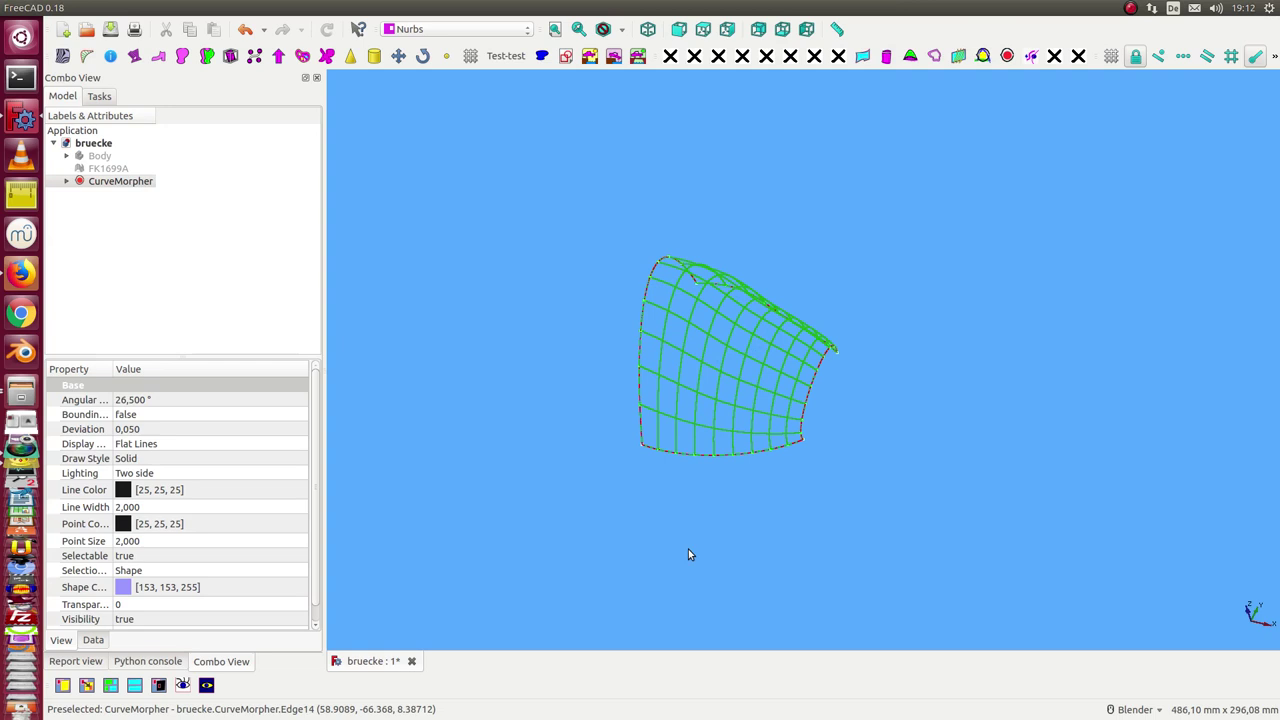
middle_click_drag(688, 554, 694, 517)
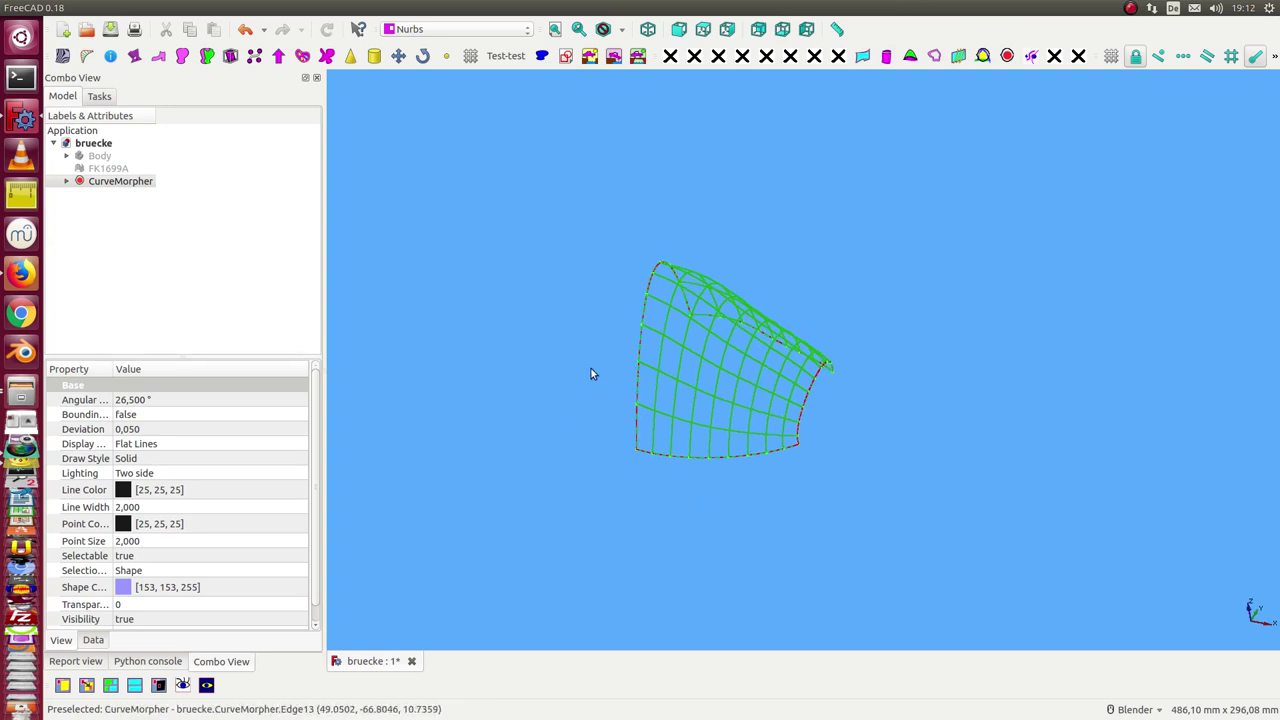
mouse_move(881, 410)
middle_mouse_down()
mouse_move(797, 291)
mouse_move(702, 471)
middle_mouse_up()
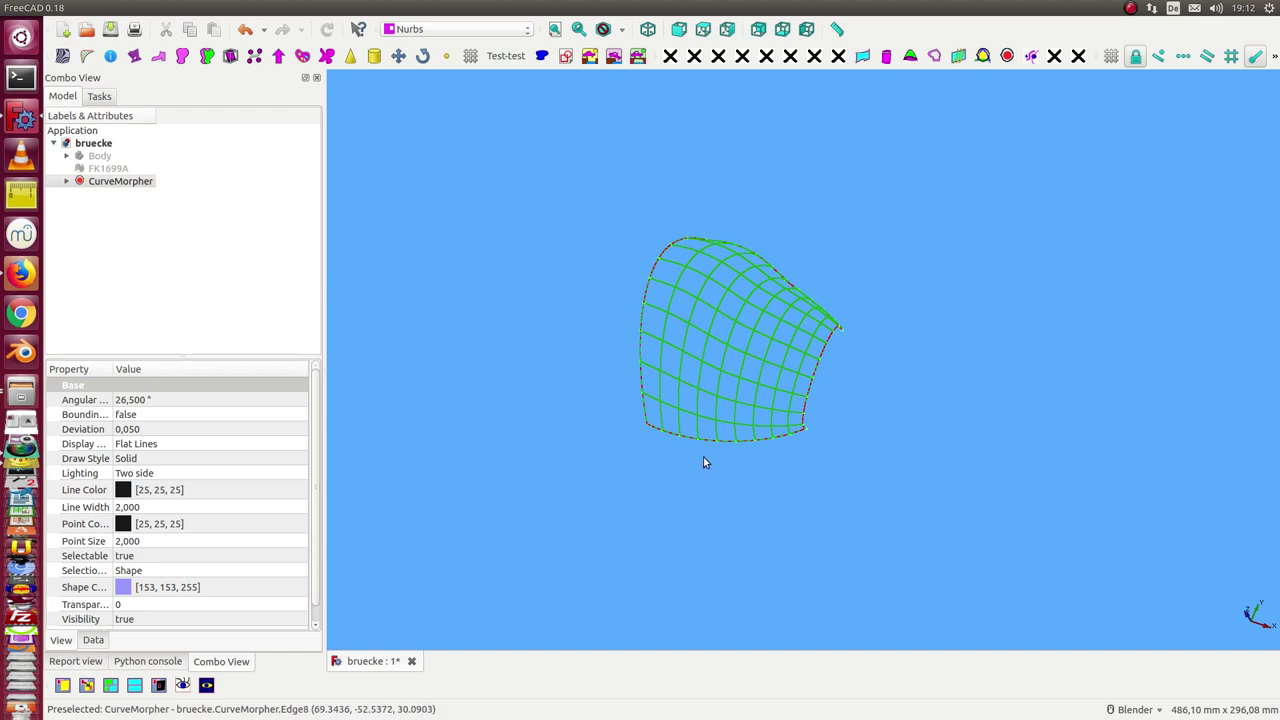
mouse_move(603, 411)
middle_mouse_down()
mouse_move(711, 449)
mouse_move(706, 403)
mouse_move(439, 493)
middle_mouse_up()
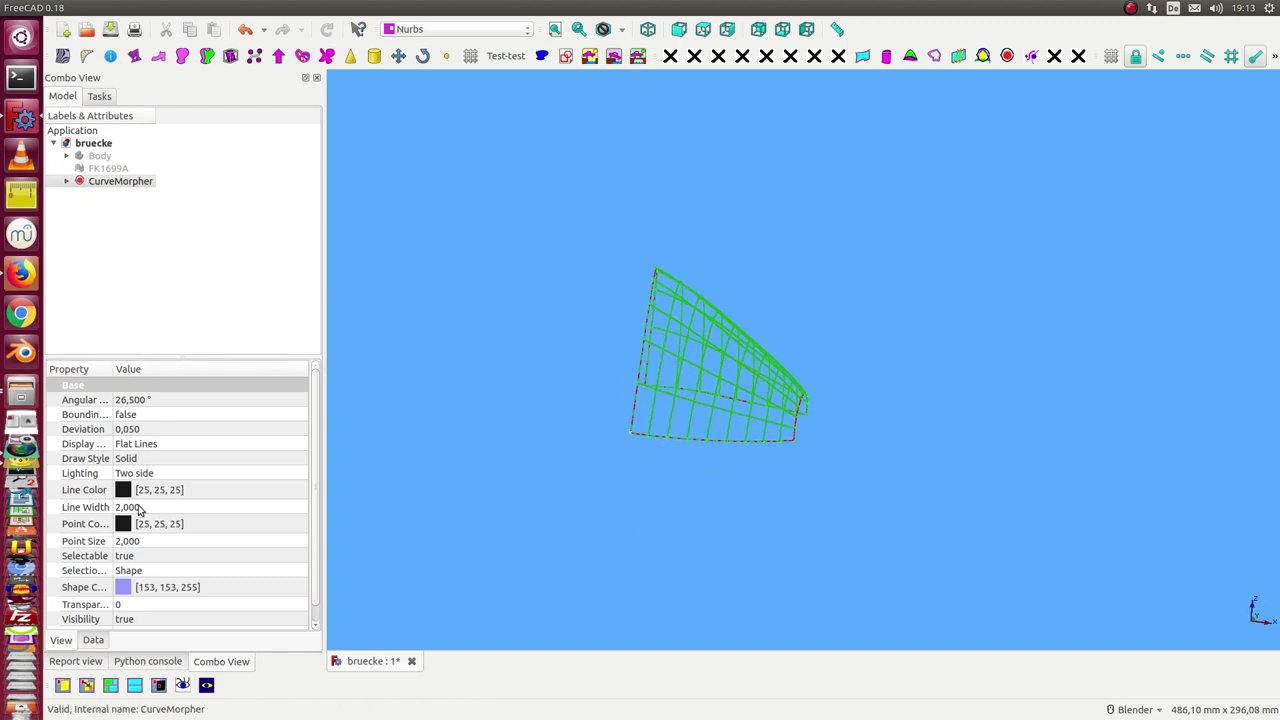
- Show the CurveMorpher's Data properties with a wider panel so count and force names are readable
left_click(93, 640)
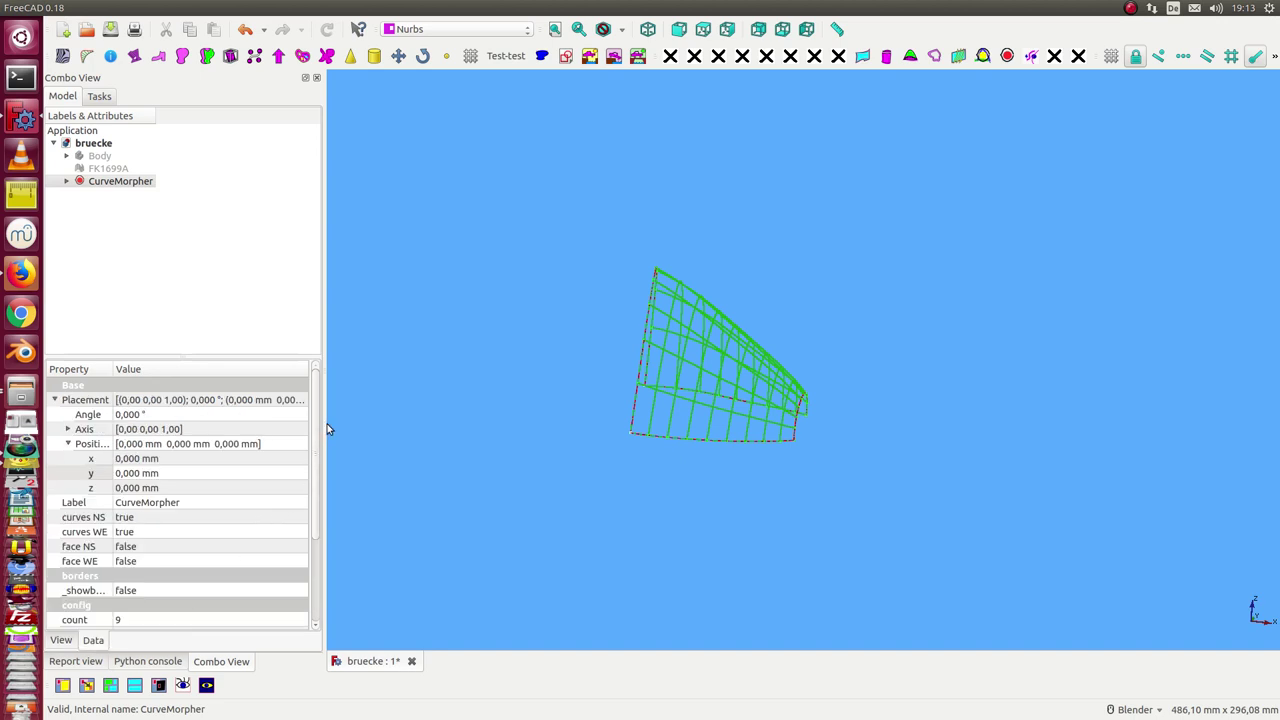
left_click_drag(326, 425, 377, 461)
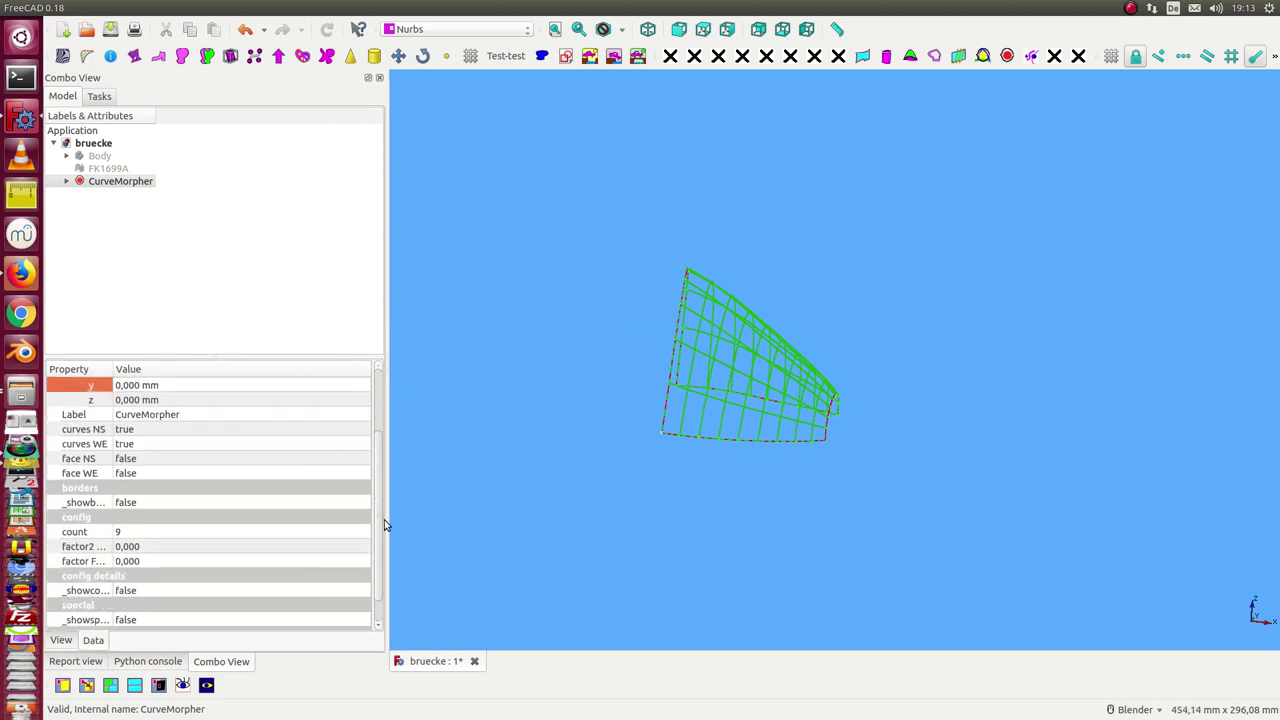
scroll(103, 583, "down", 2)
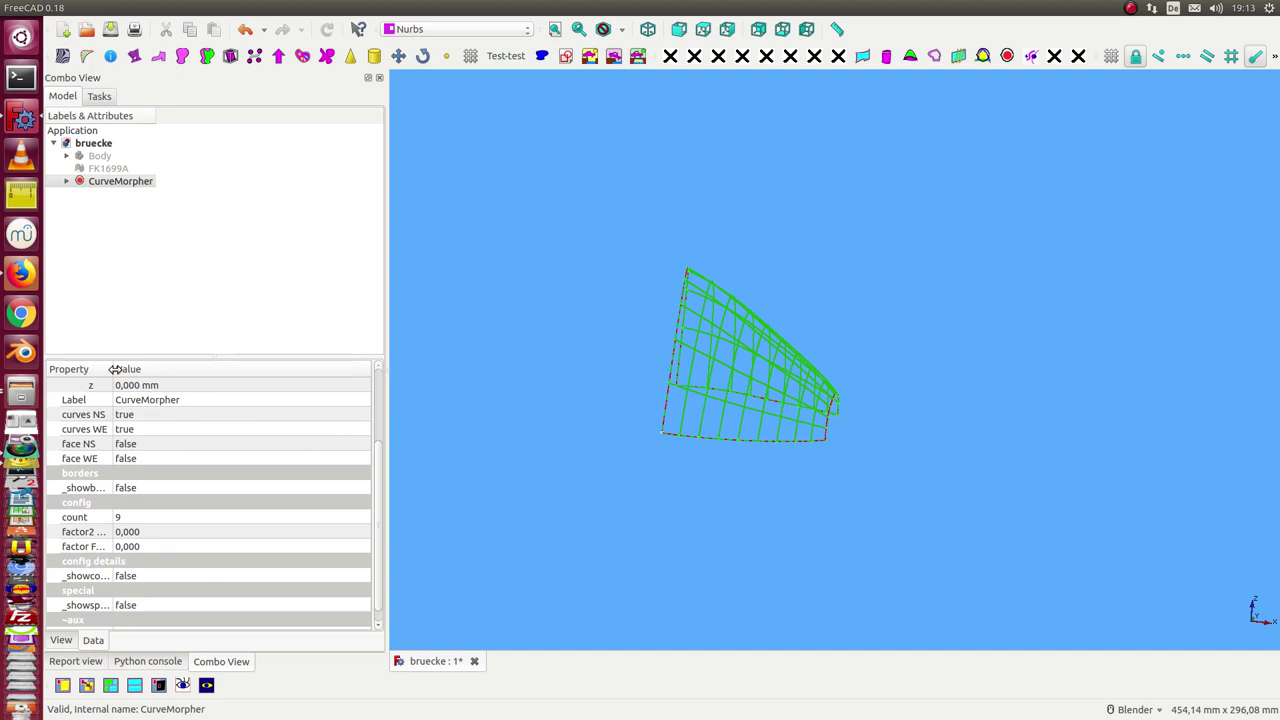
left_click_drag(113, 369, 143, 370)
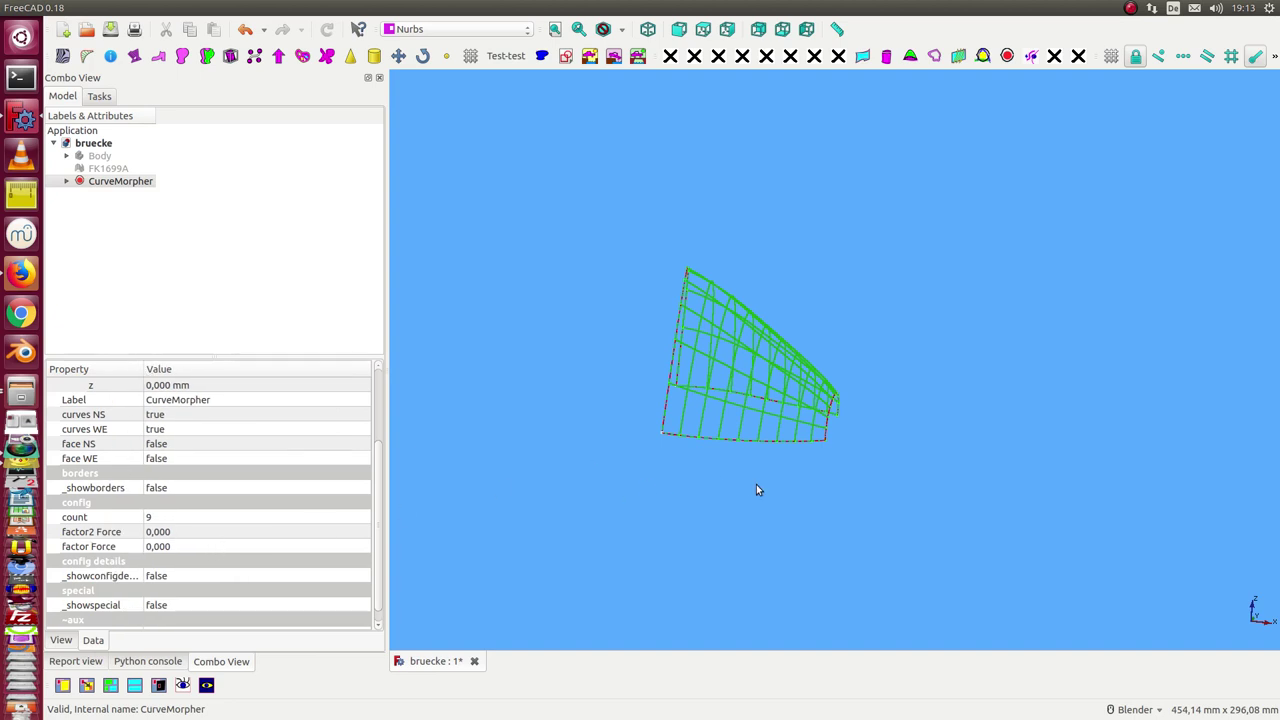
mouse_move(756, 489)
middle_mouse_down()
mouse_move(751, 466)
mouse_move(737, 489)
mouse_move(771, 494)
middle_mouse_up()
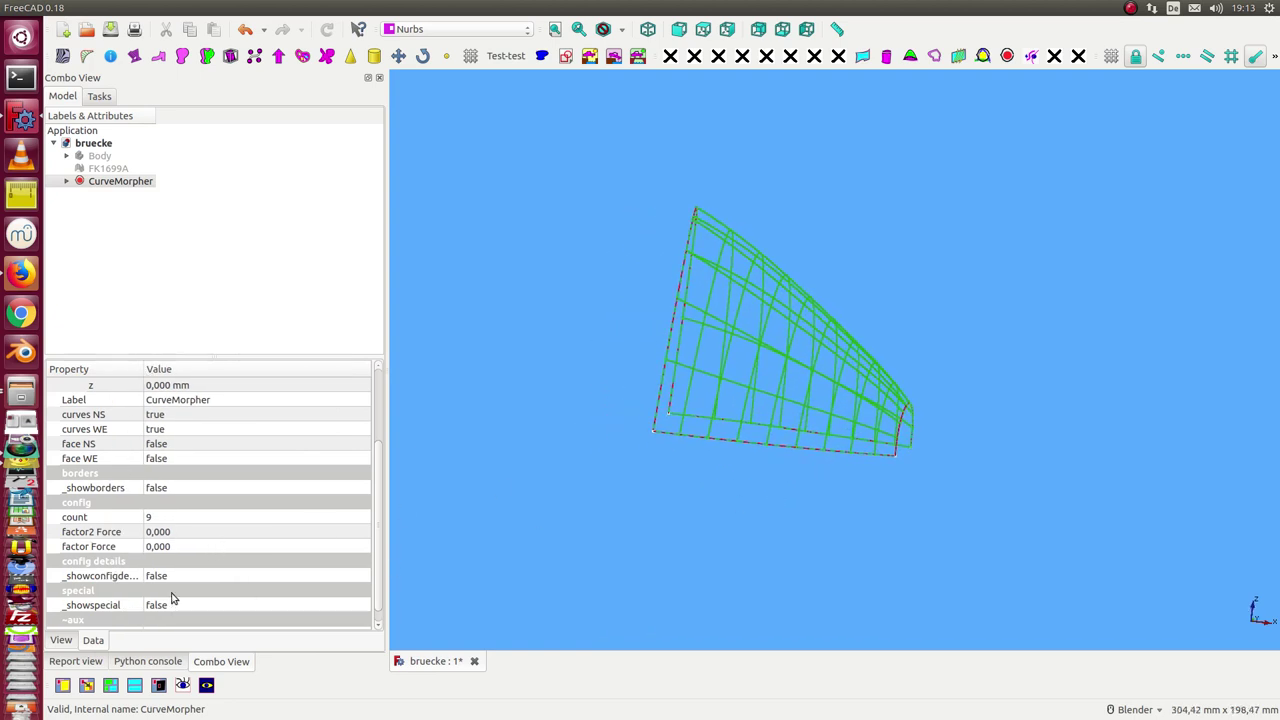
left_click(237, 547)
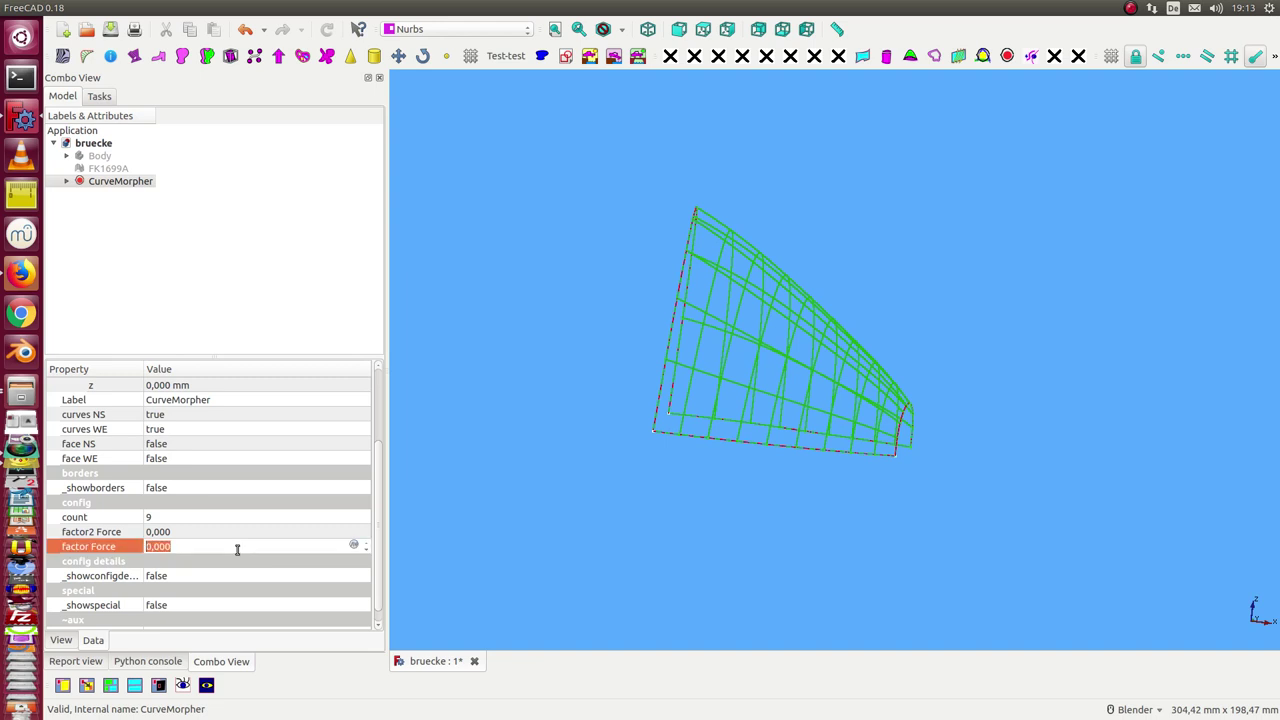
scroll(237, 548, "down", 3)
scroll(237, 549, "down", 2)
scroll(237, 549, "down", 2)
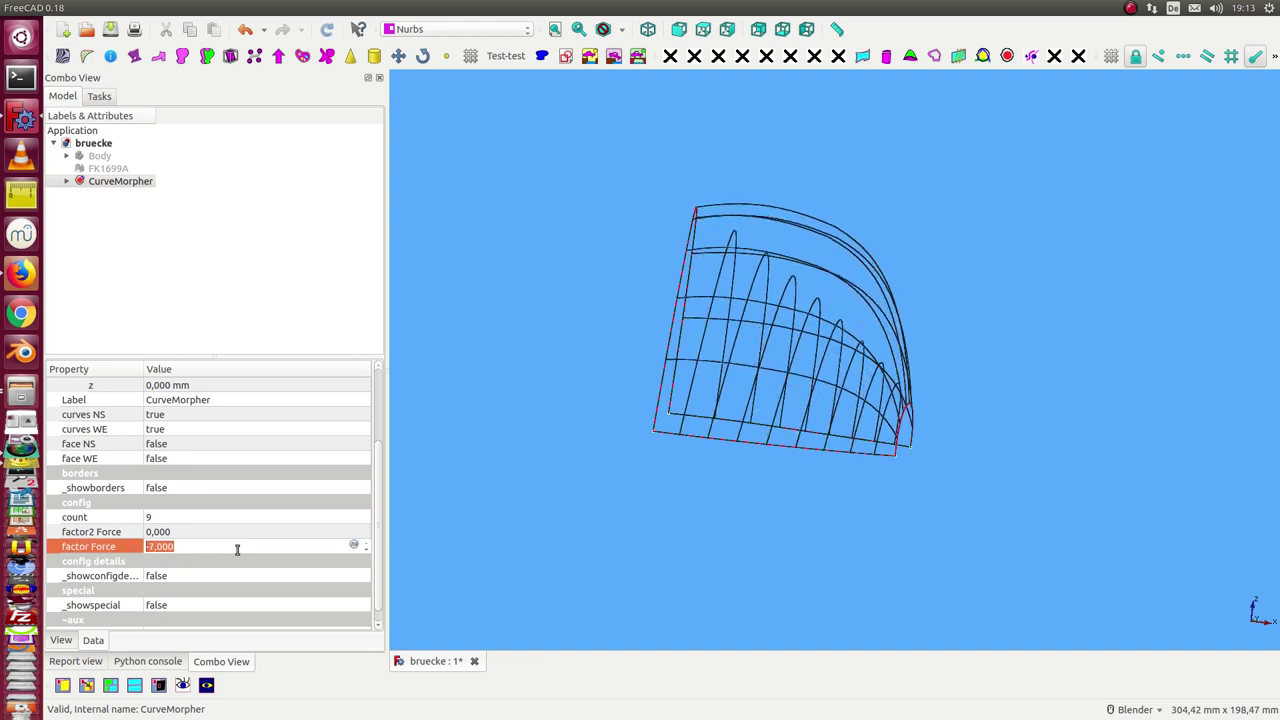
scroll(237, 549, "up", 2)
scroll(237, 549, "up", 2)
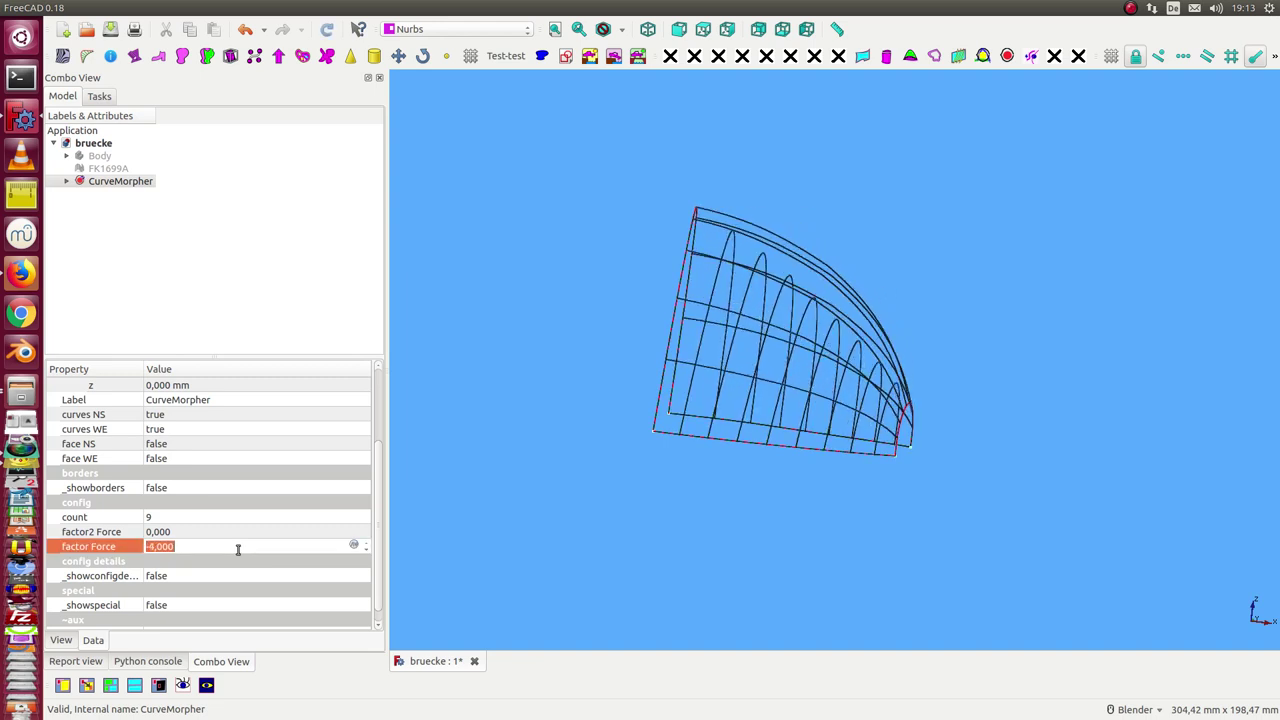
scroll(237, 549, "up", 2)
scroll(238, 549, "up", 3)
scroll(238, 549, "up", 4)
scroll(238, 549, "up", 3)
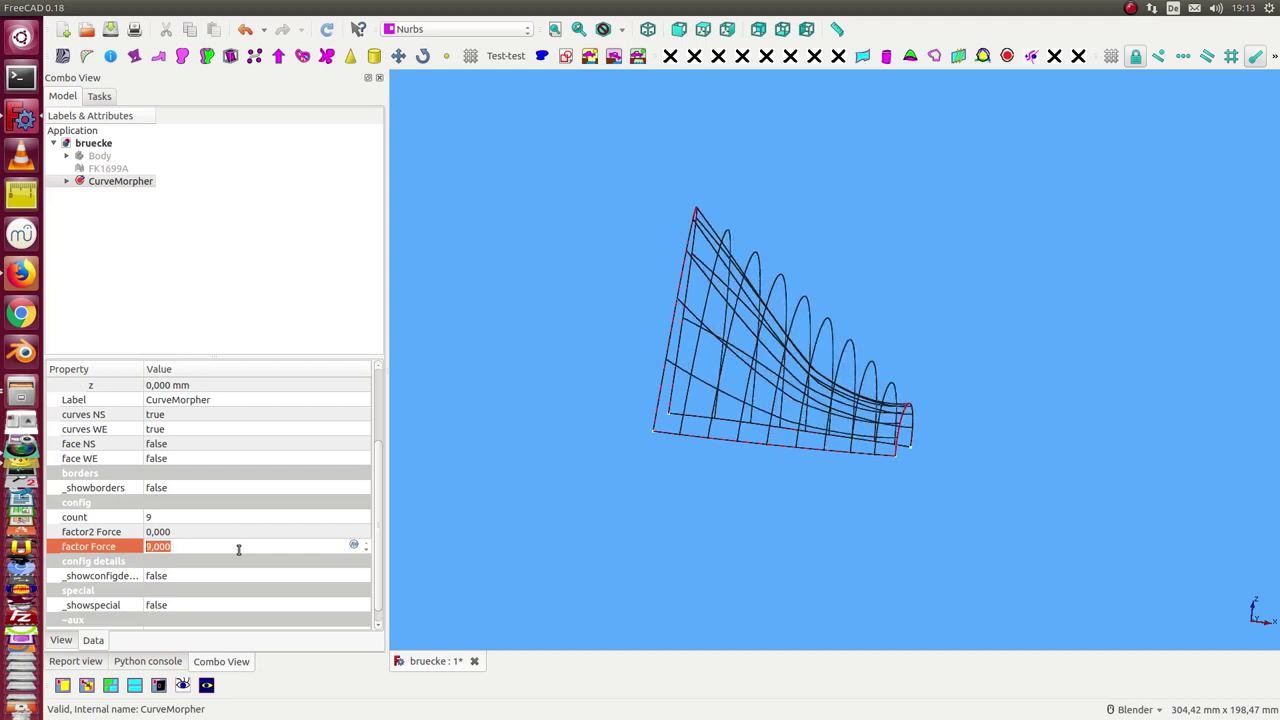
scroll(238, 549, "up", 3)
scroll(238, 549, "down", 3)
scroll(238, 549, "down", 3)
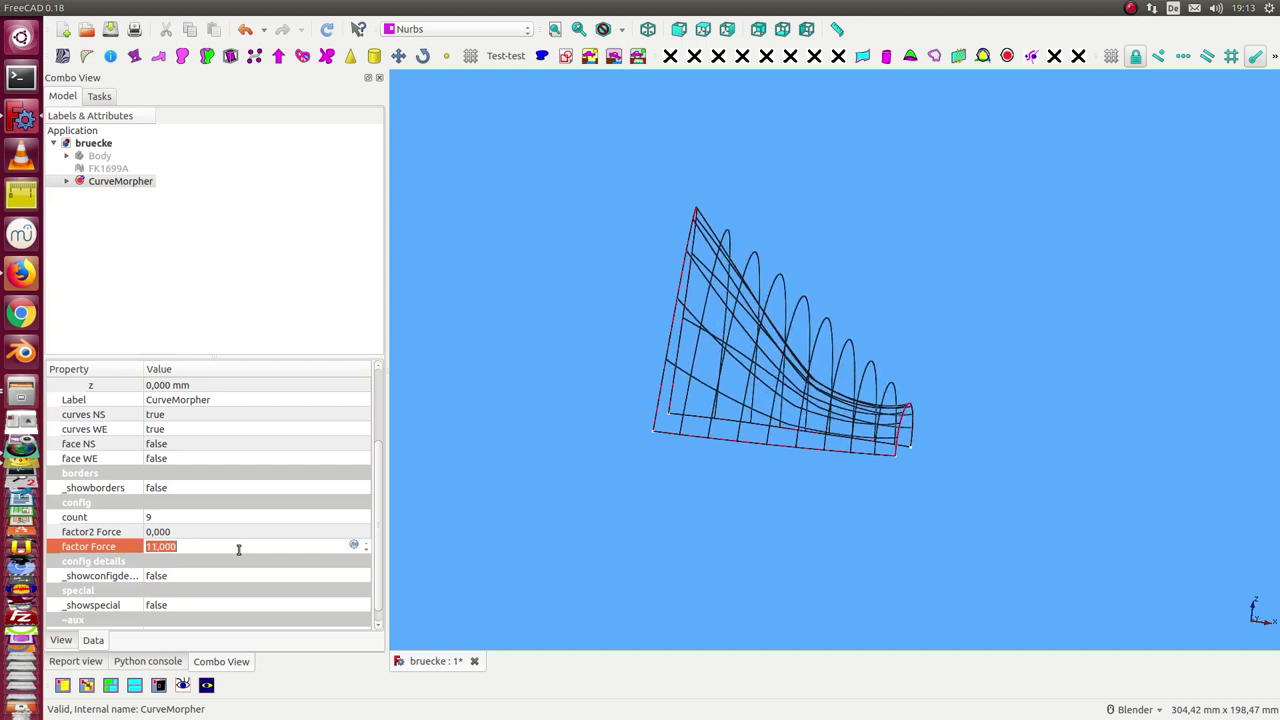
scroll(238, 549, "down", 2)
scroll(238, 549, "down", 2)
scroll(238, 549, "down", 1)
scroll(238, 549, "down", 1)
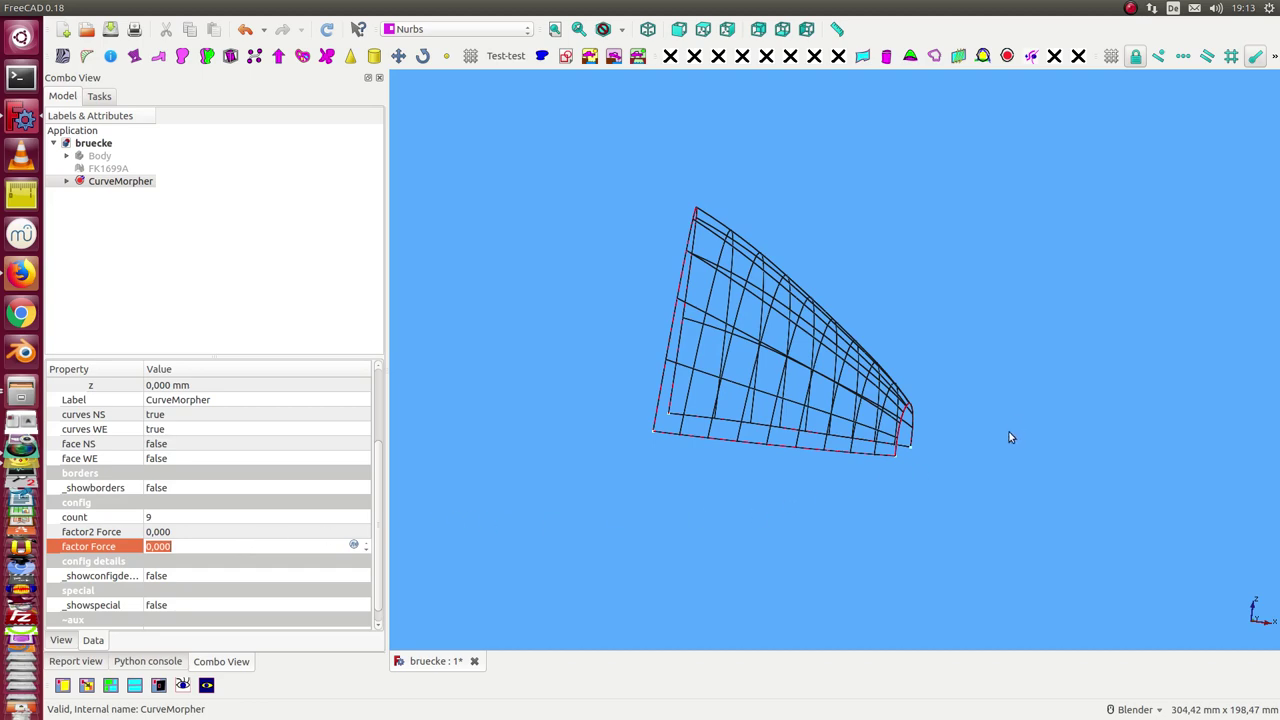
middle_click_drag(1010, 437, 835, 460)
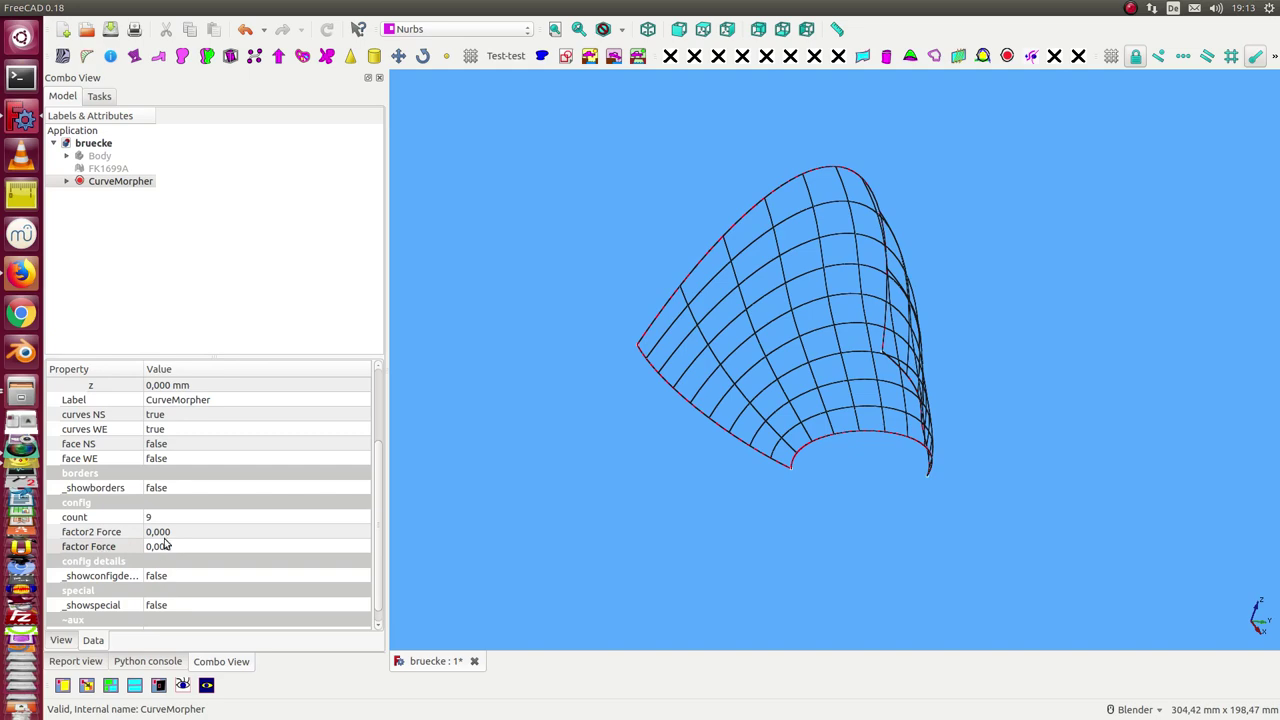
- Set the CurveMorpher's factor2 Force to -9 and inspect the reshaped wireframe
left_click(220, 533)
scroll(220, 533, "down", 3)
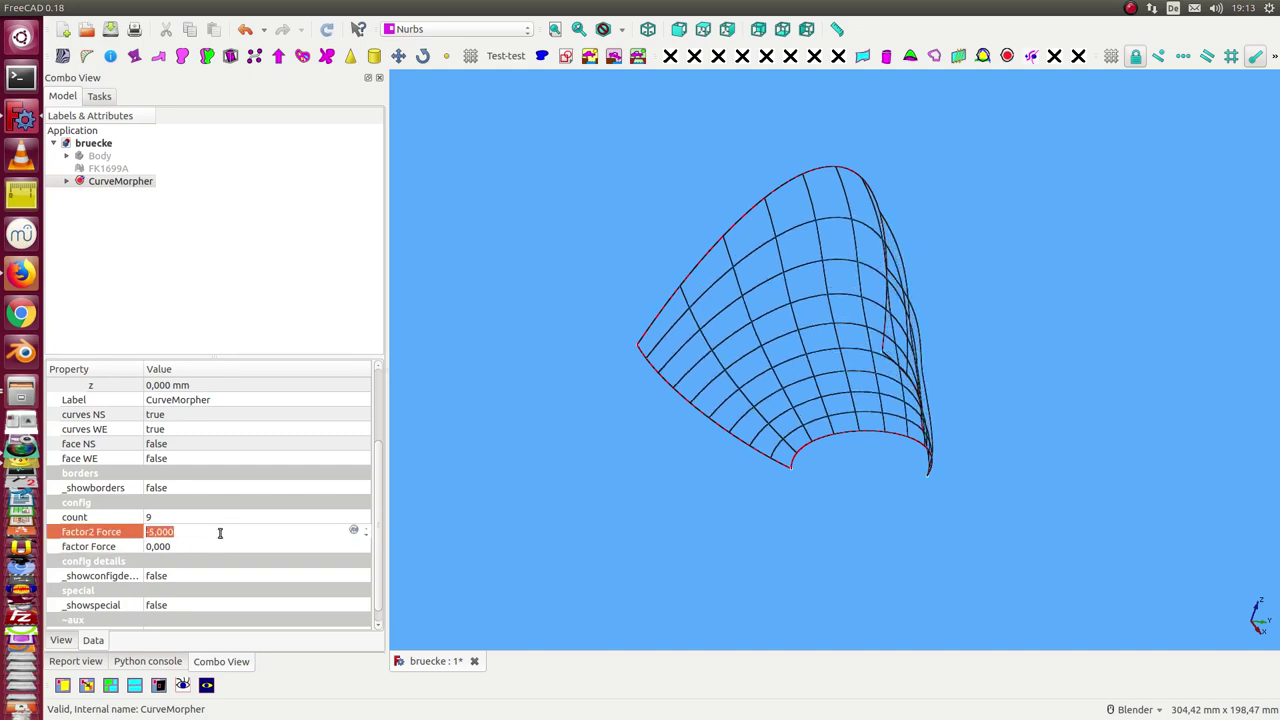
scroll(260, 537, "down", 3)
middle_click_drag(525, 411, 602, 406)
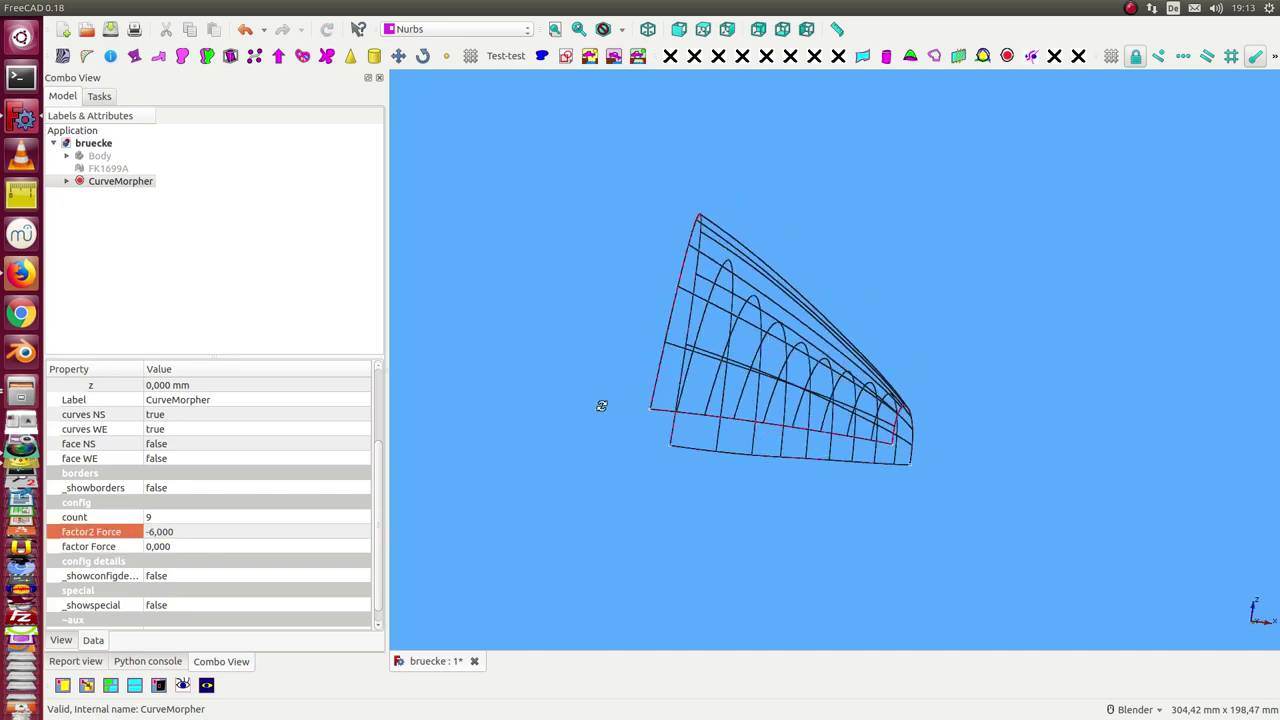
left_click(255, 534)
scroll(251, 534, "down", 3)
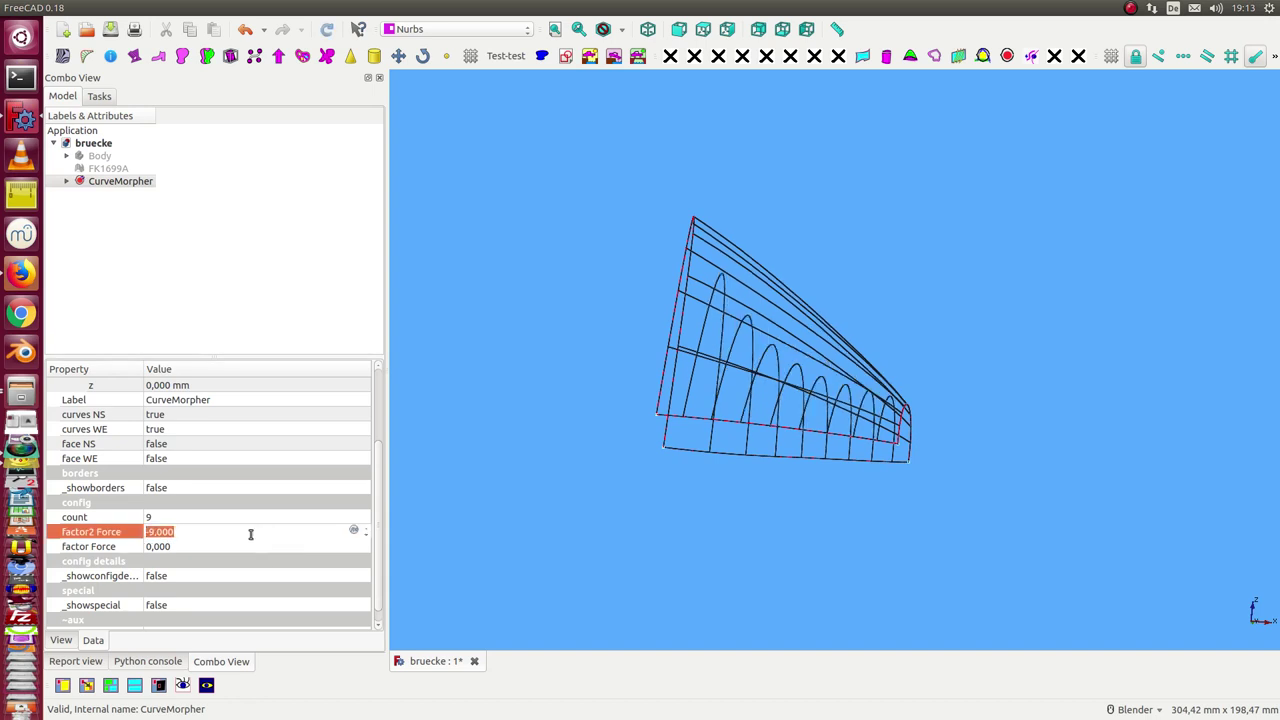
- Try factor Force at -2 and orbit to inspect the new shape
left_click(232, 550)
scroll(232, 550, "down", 1)
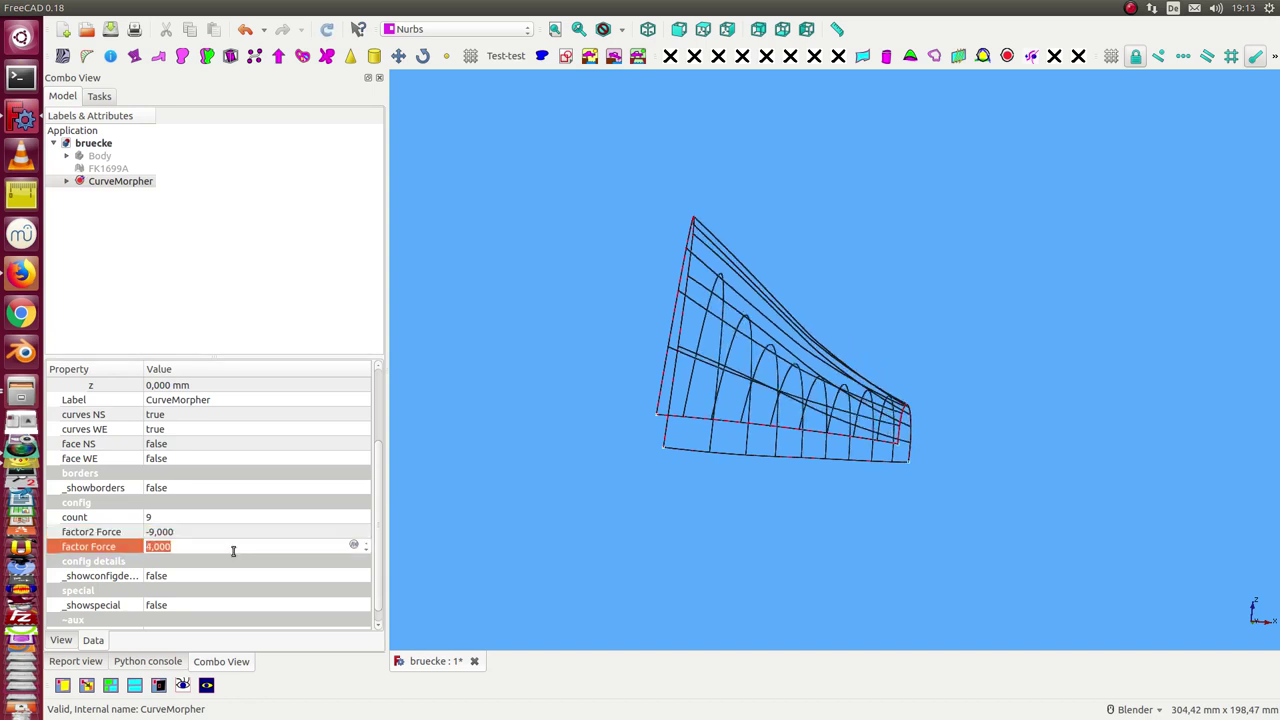
middle_click_drag(803, 429, 571, 563)
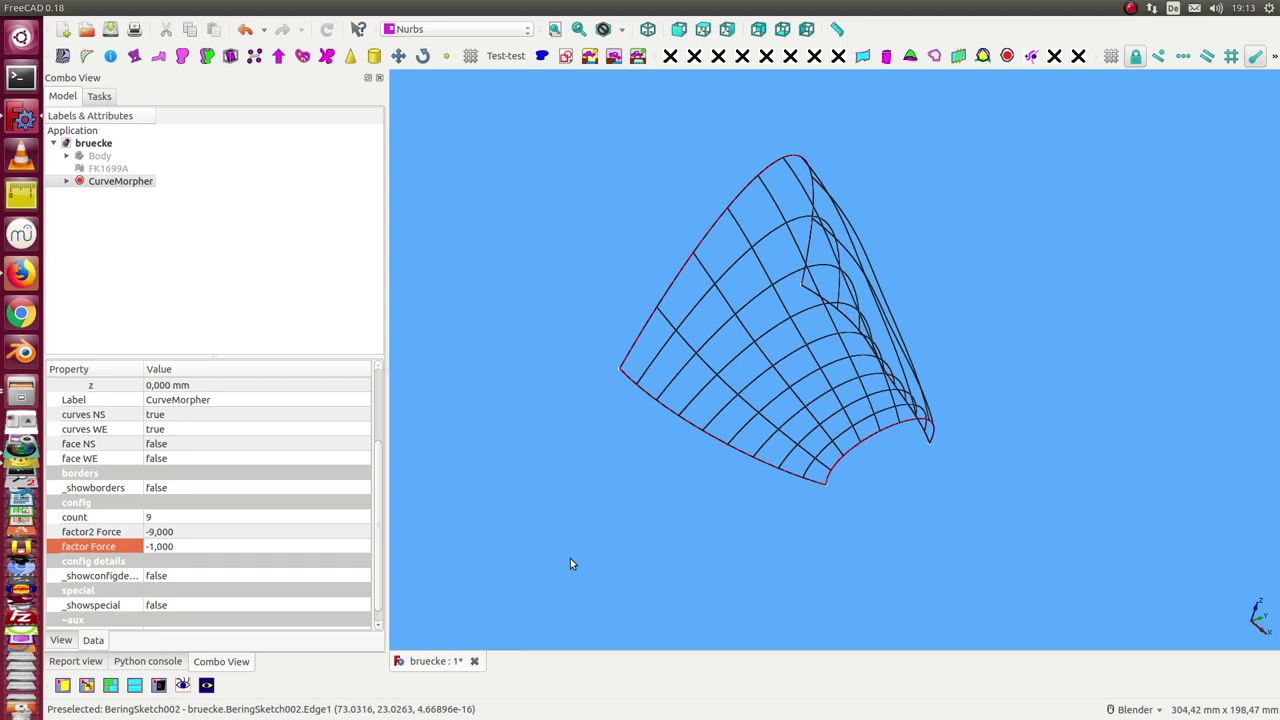
left_click(222, 532)
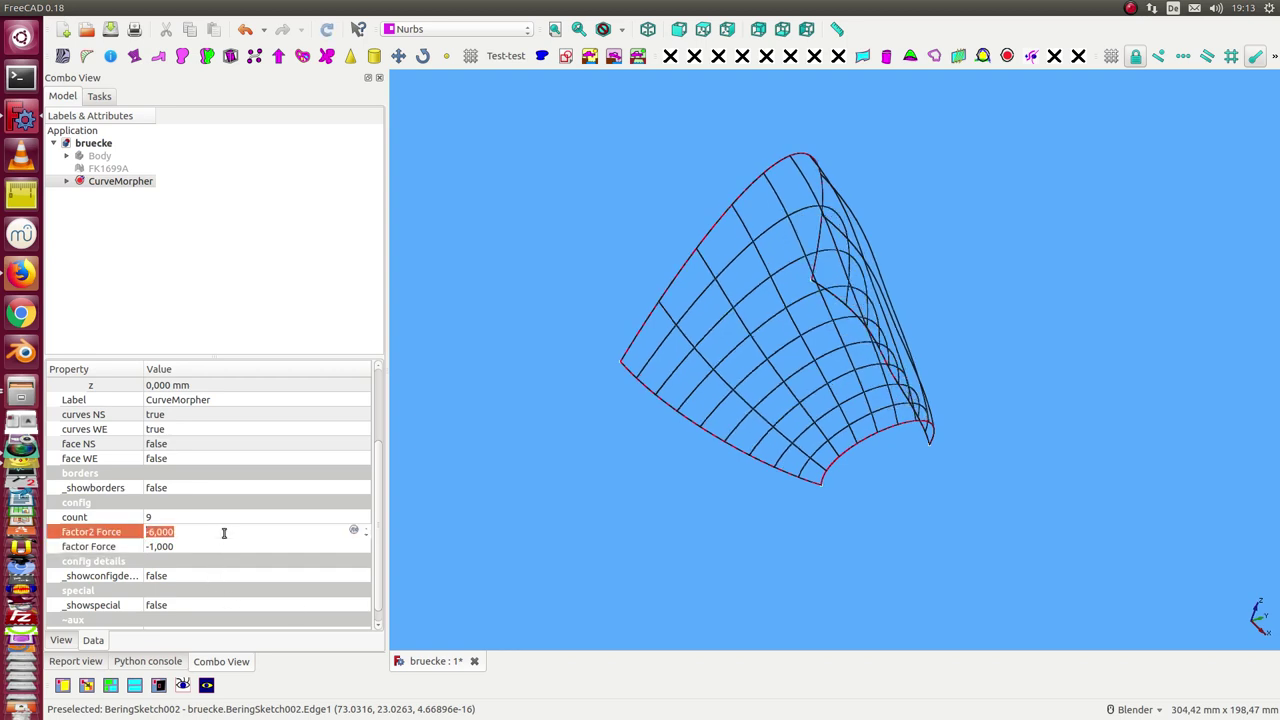
left_click(228, 548)
scroll(229, 548, "up", 1)
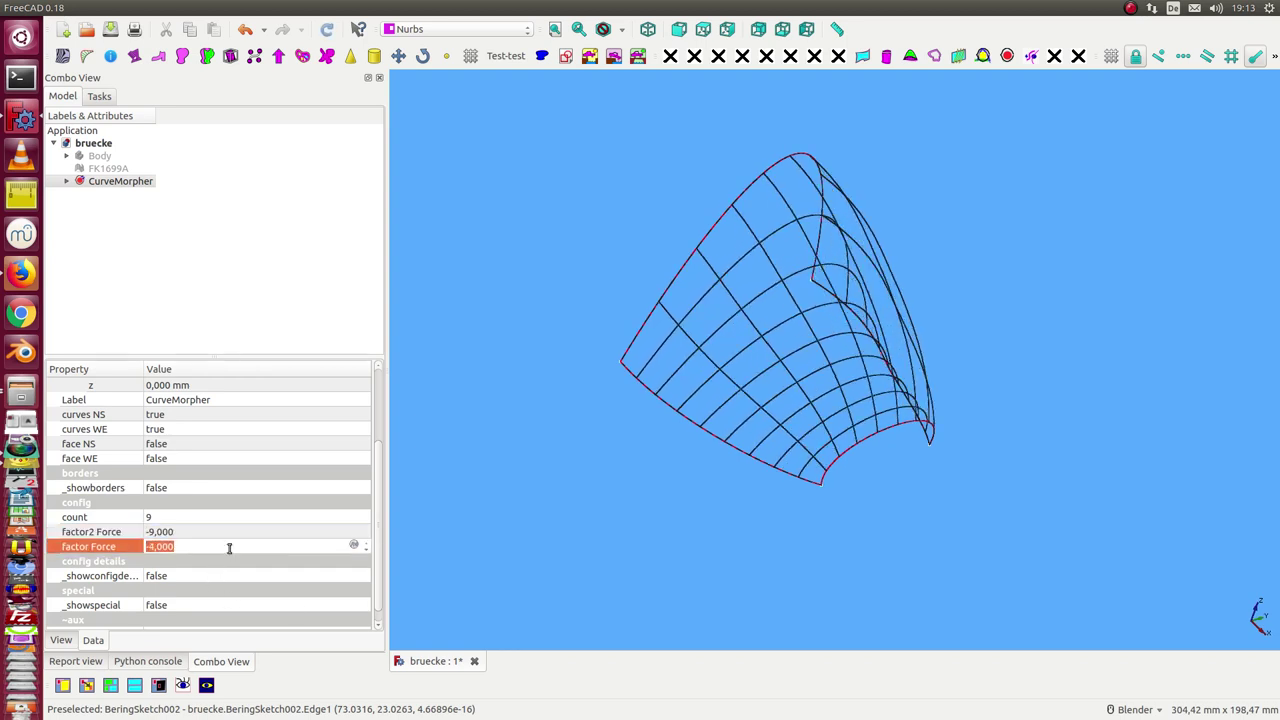
scroll(229, 548, "down", 2)
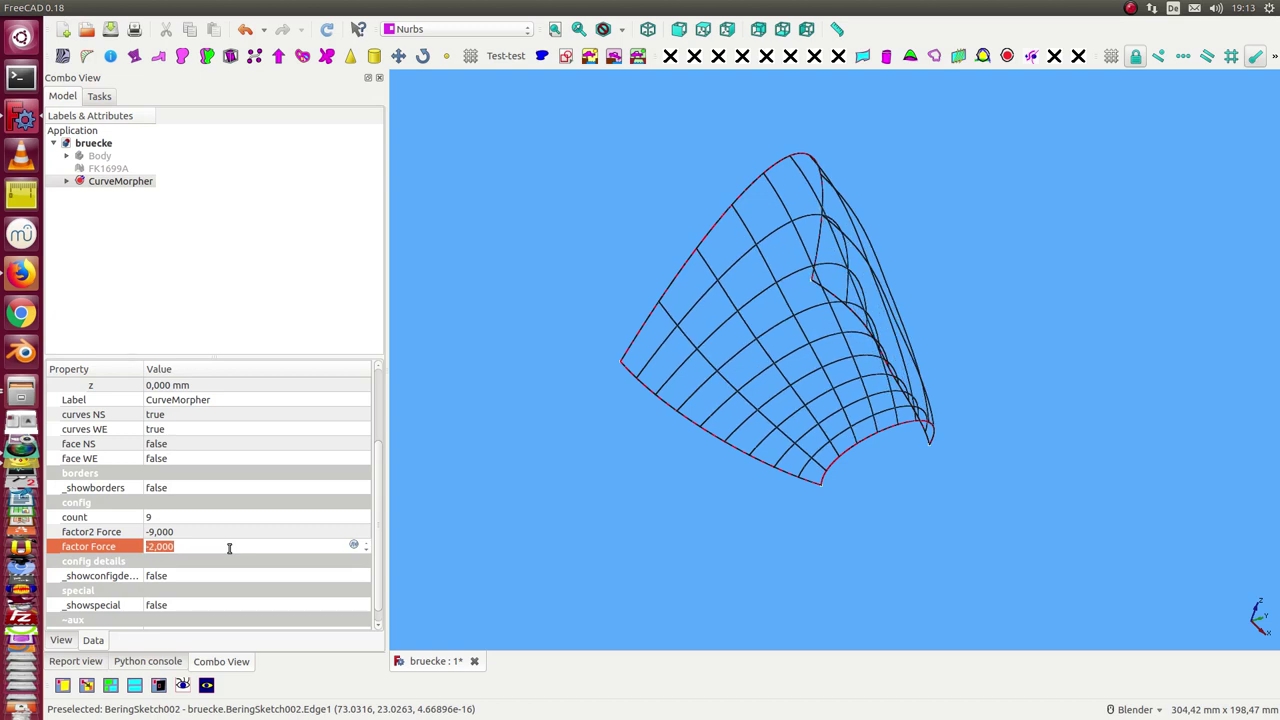
- Turn on the shaded NS face and set factor2 Force to -6
left_click(226, 451)
scroll(226, 451, "down", 1)
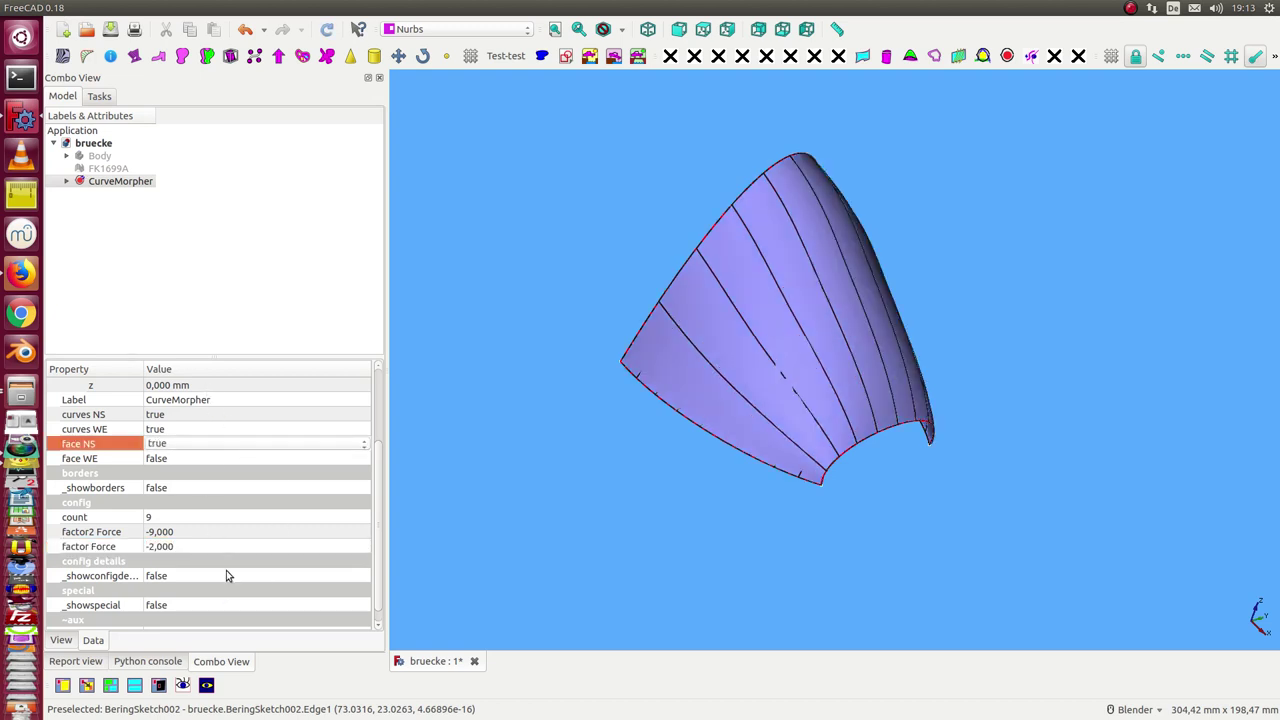
left_click(221, 533)
scroll(221, 533, "up", 3)
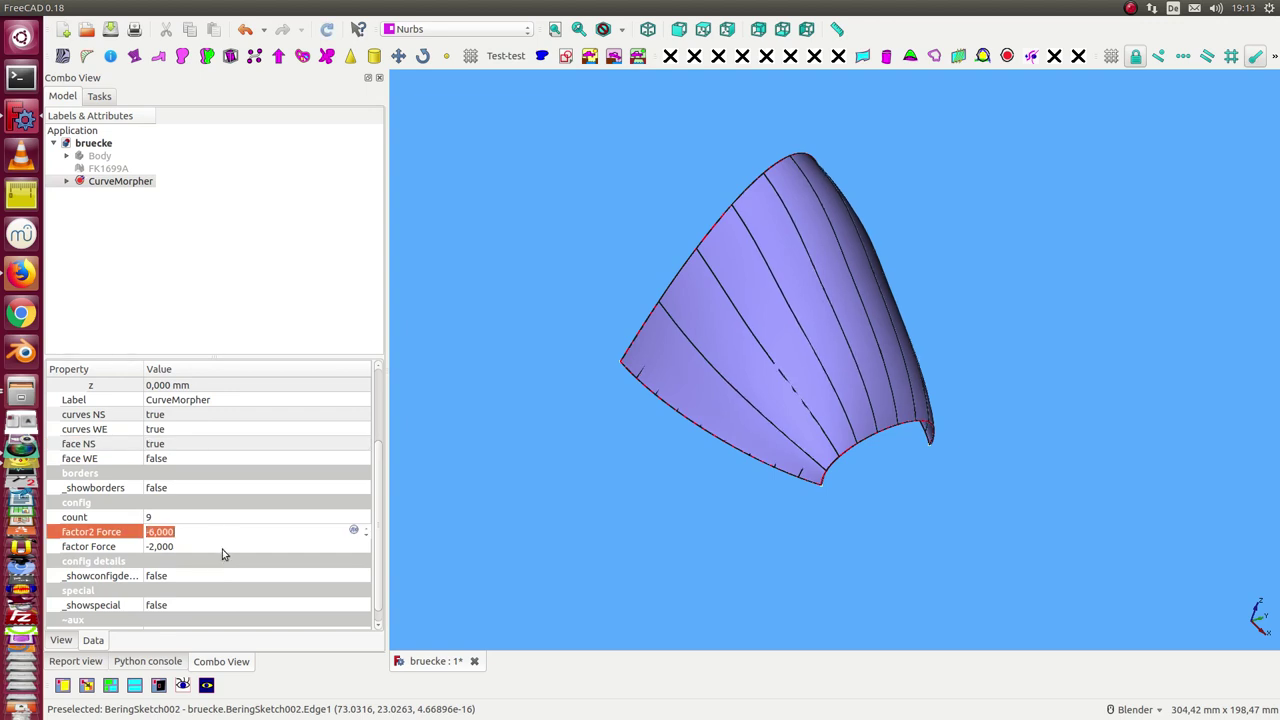
- Try factor Force at -7, then return it to 0
left_click(222, 548)
scroll(223, 551, "down", 2)
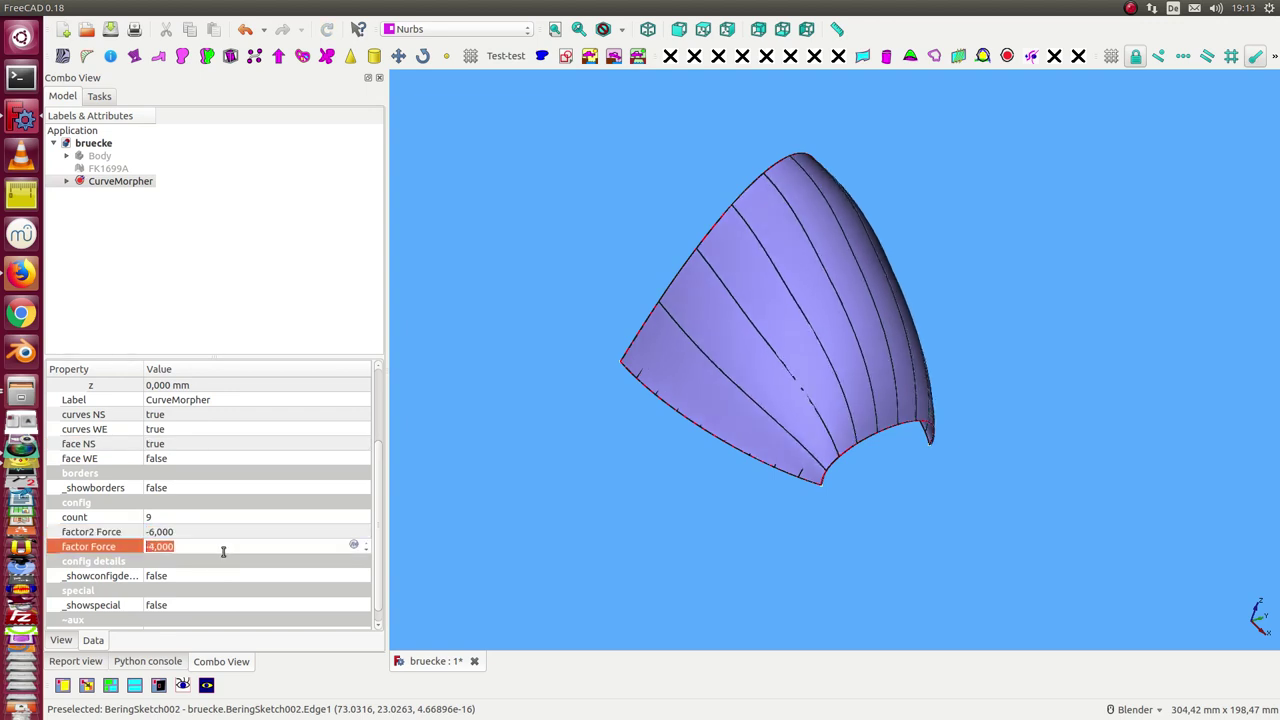
scroll(223, 551, "down", 1)
scroll(223, 551, "down", 1)
scroll(223, 551, "down", 1)
mouse_move(691, 506)
middle_mouse_down()
mouse_move(580, 434)
mouse_move(471, 426)
mouse_move(640, 362)
mouse_move(763, 466)
mouse_move(651, 449)
mouse_move(603, 423)
middle_mouse_up()
left_click(213, 544)
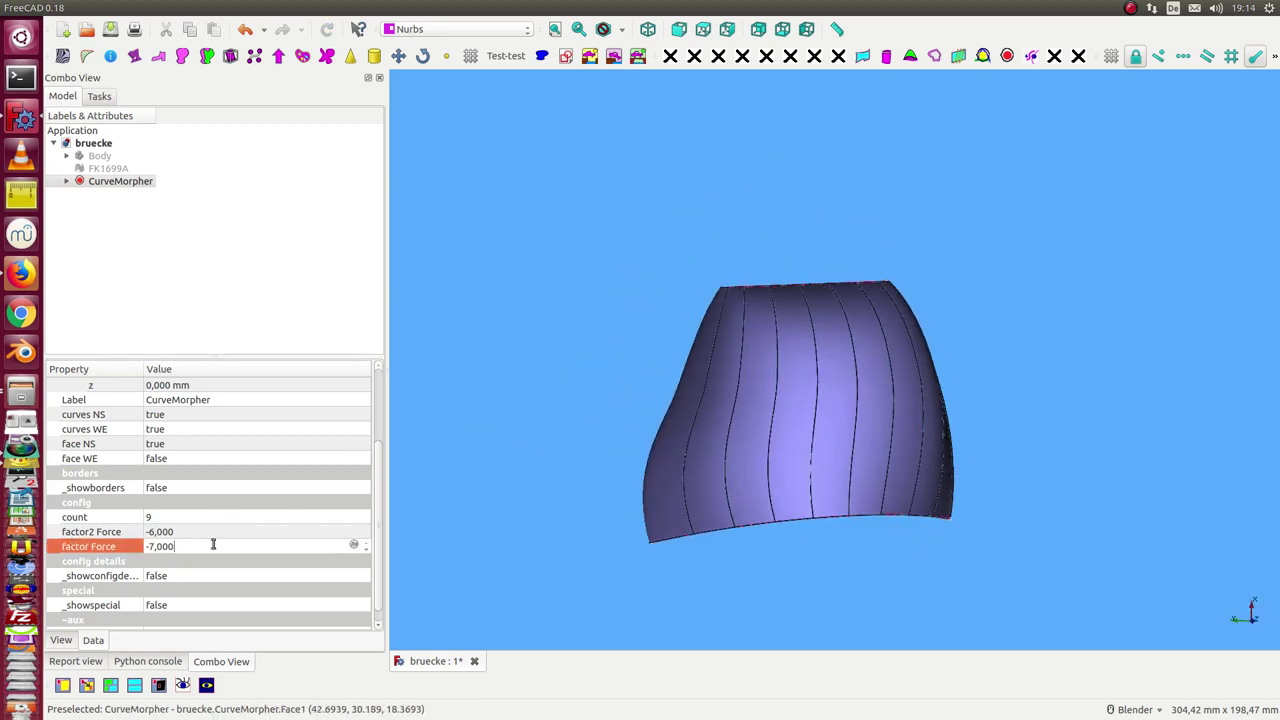
scroll(213, 544, "up", 1)
scroll(213, 544, "up", 2)
scroll(213, 544, "up", 1)
scroll(213, 544, "up", 1)
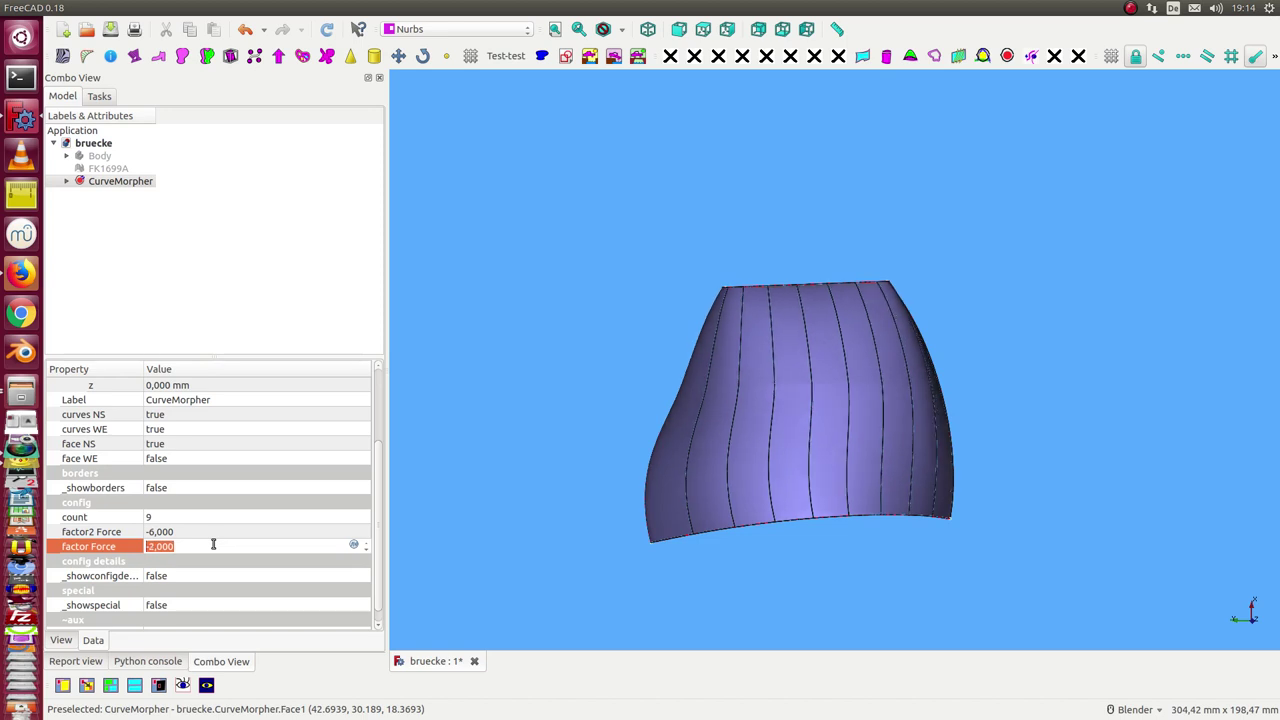
scroll(213, 544, "up", 1)
scroll(214, 543, "up", 1)
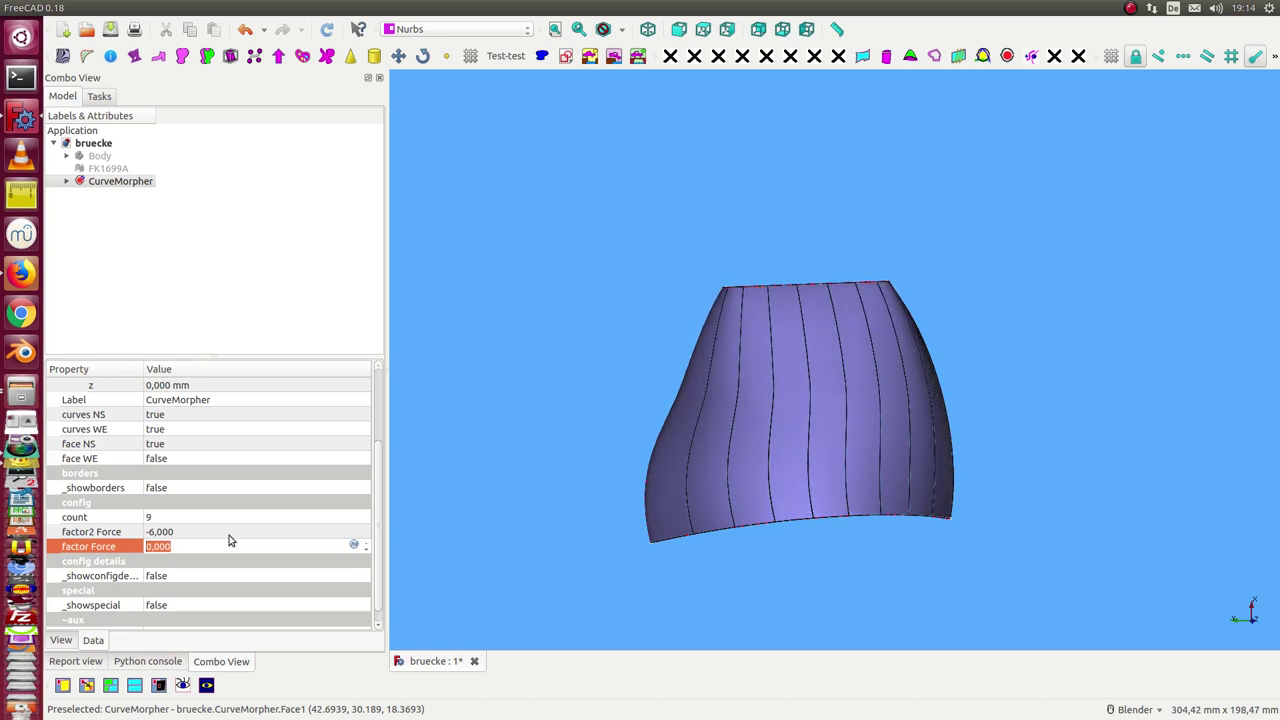
- Switch the shaded face from NS to WE and orbit to view it
left_click(199, 446)
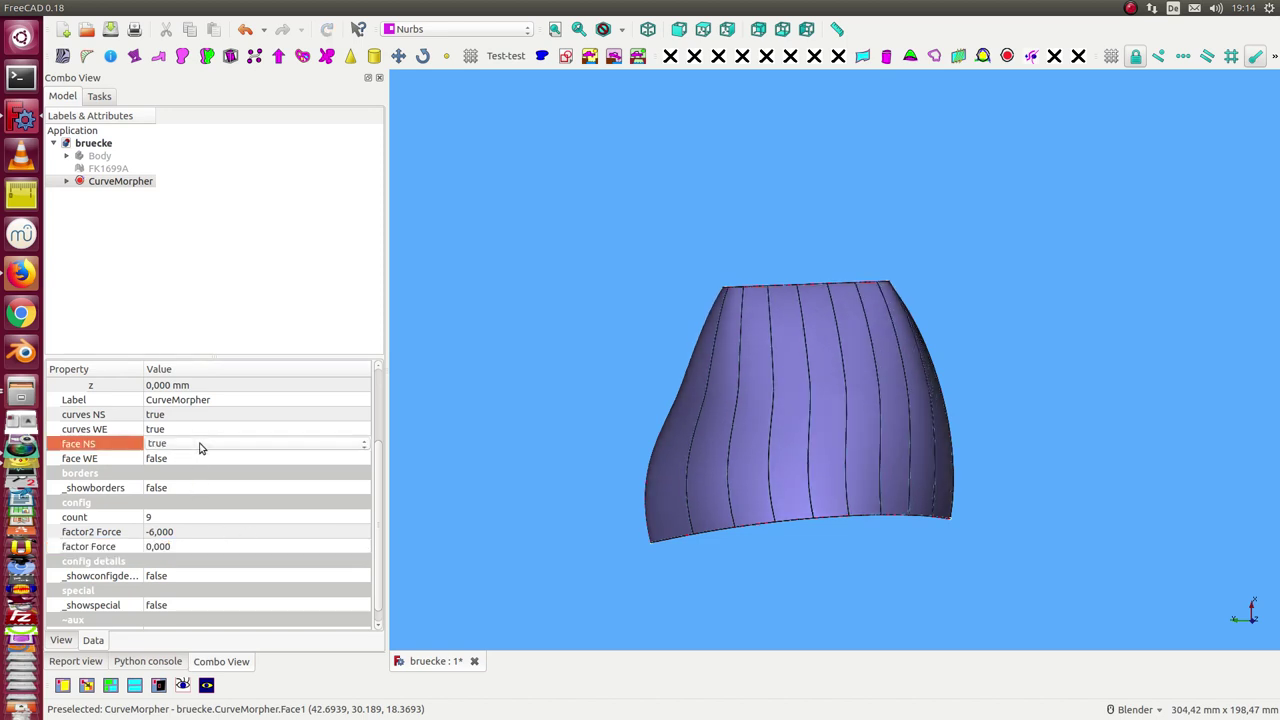
left_click(211, 461)
scroll(211, 461, "down", 1)
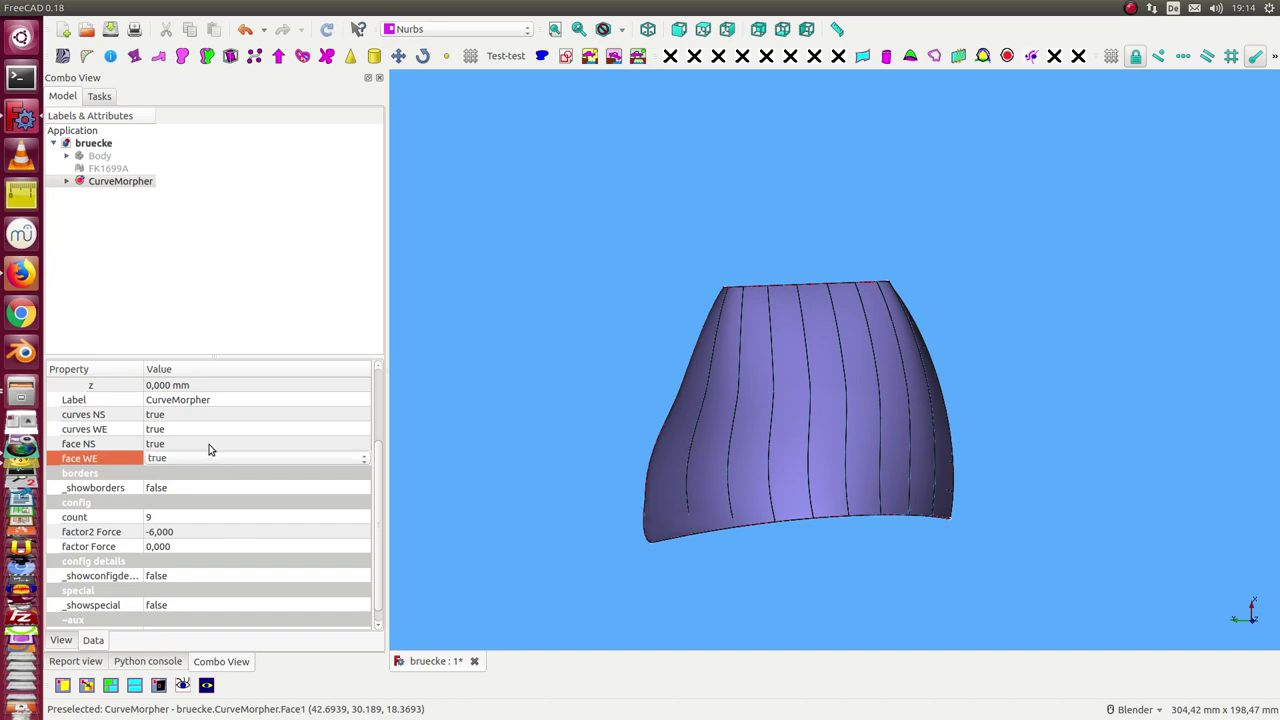
left_click(210, 446)
scroll(210, 450, "up", 1)
mouse_move(783, 530)
middle_mouse_down()
mouse_move(629, 407)
mouse_move(680, 366)
mouse_move(649, 349)
middle_mouse_up()
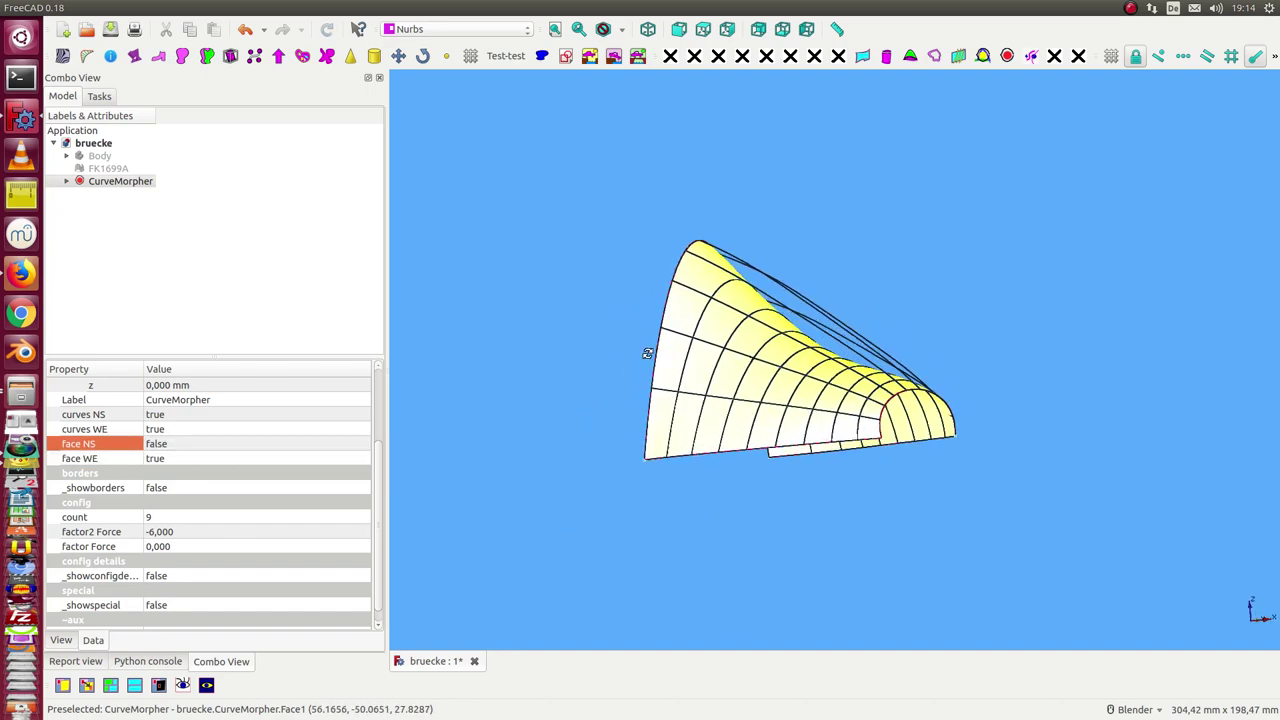
- Raise factor2 Force from -6 to 13 and inspect the reshaped surface
left_click(222, 532)
scroll(222, 532, "down", 1)
scroll(222, 532, "down", 2)
scroll(222, 532, "down", 1)
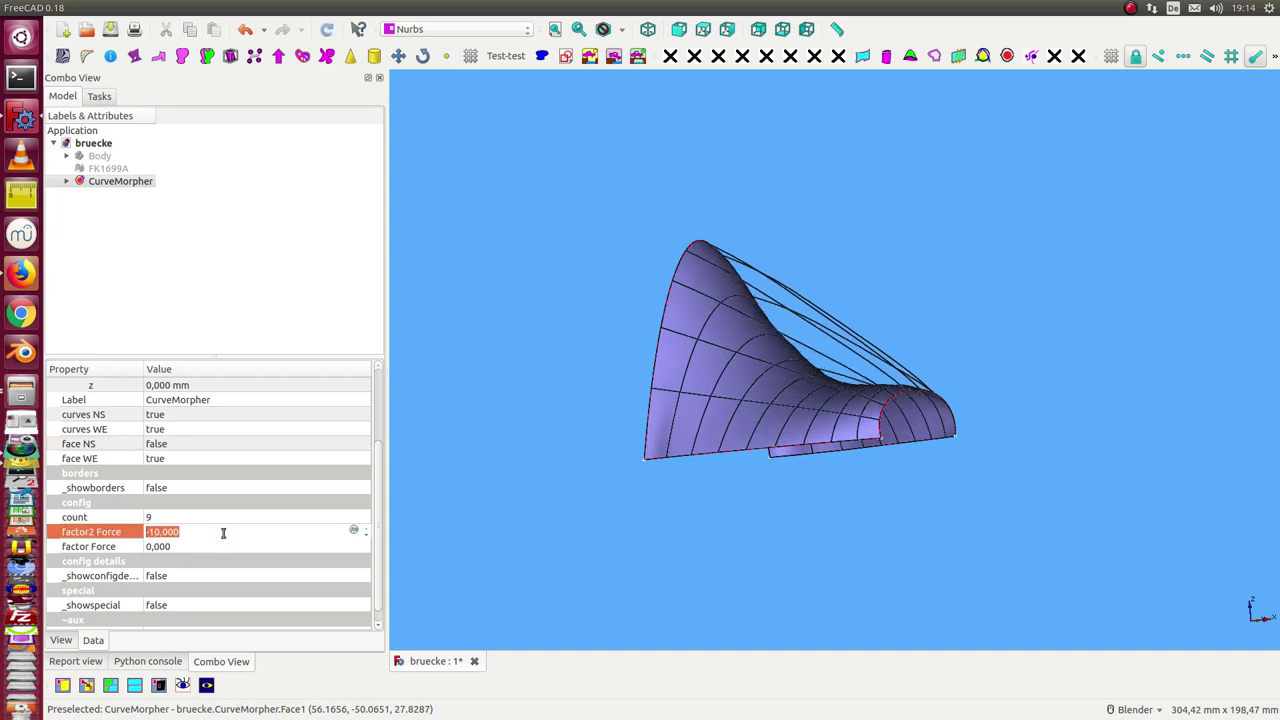
scroll(223, 533, "down", 2)
scroll(223, 534, "down", 1)
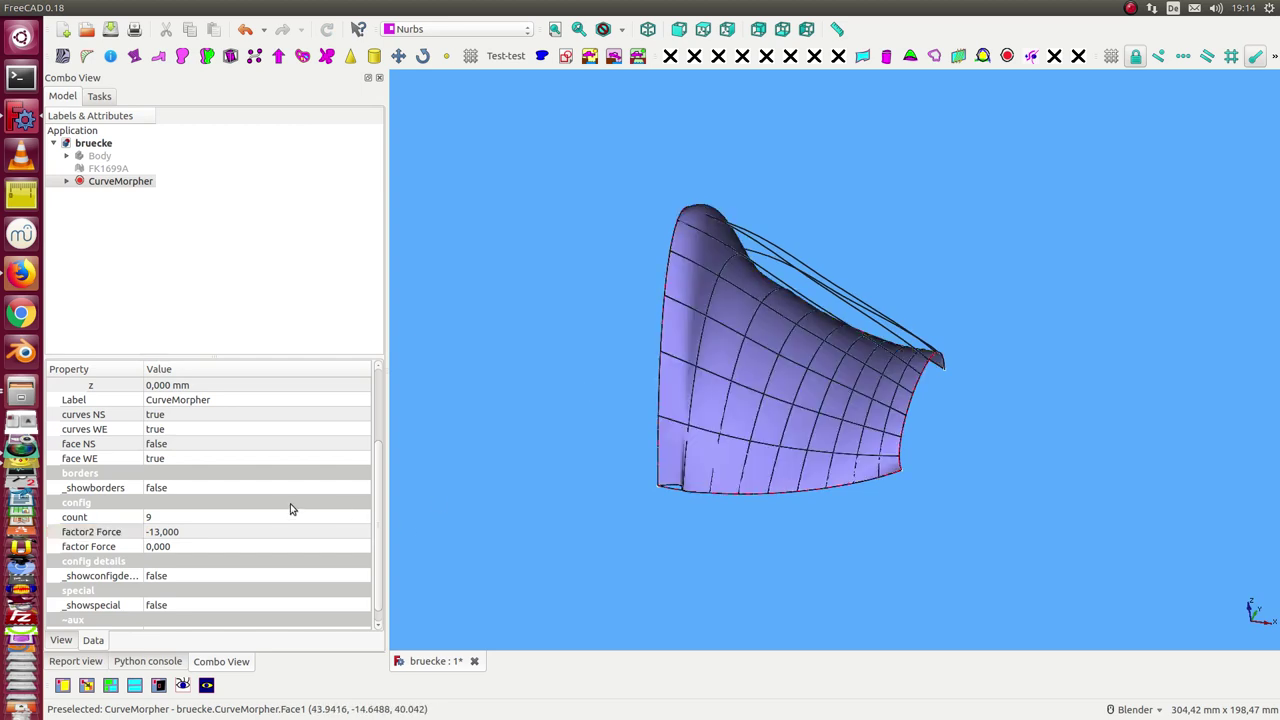
left_click(242, 534)
scroll(243, 533, "up", 3)
scroll(244, 533, "up", 3)
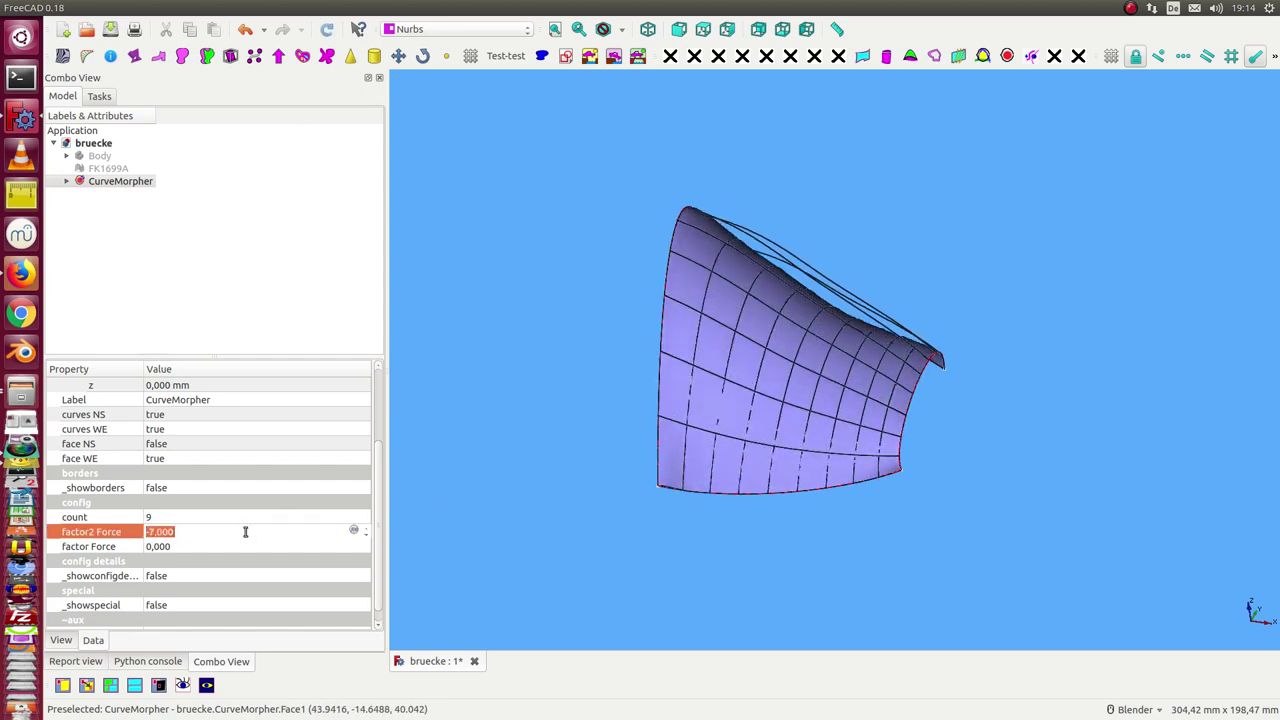
scroll(245, 532, "up", 3)
scroll(245, 532, "up", 4)
scroll(245, 532, "up", 7)
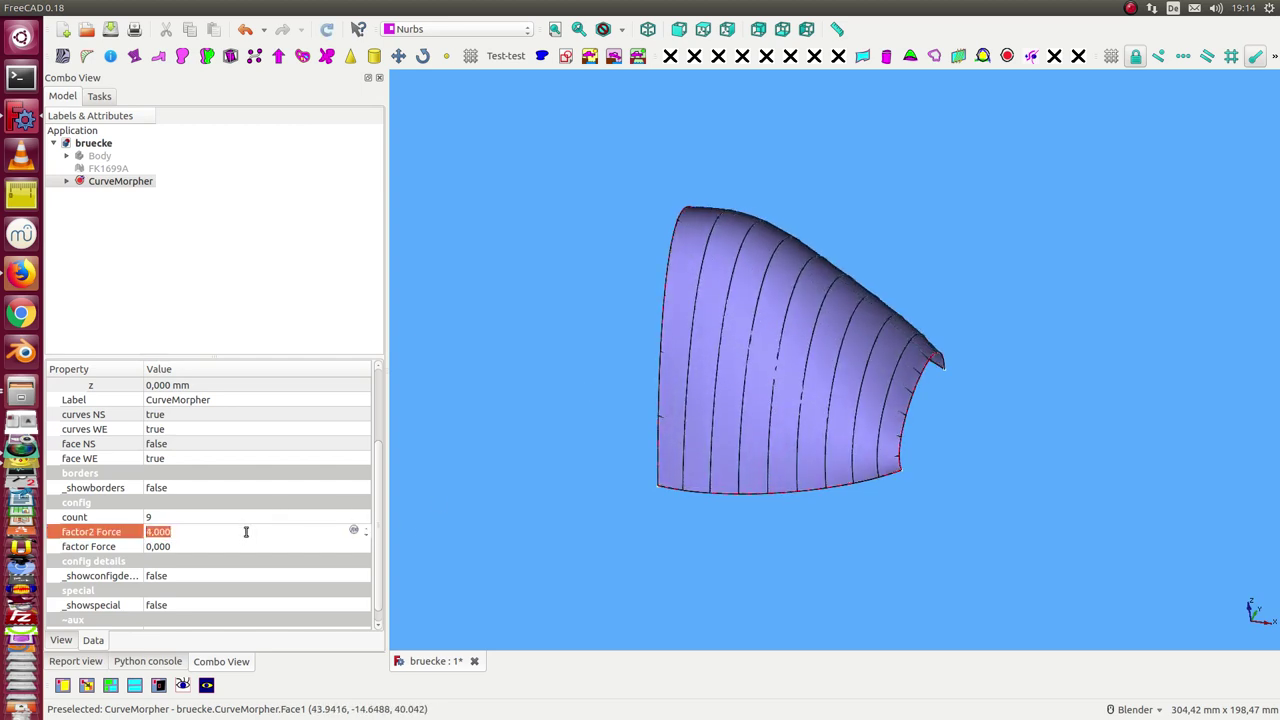
scroll(245, 532, "up", 2)
scroll(245, 532, "up", 2)
scroll(246, 532, "up", 2)
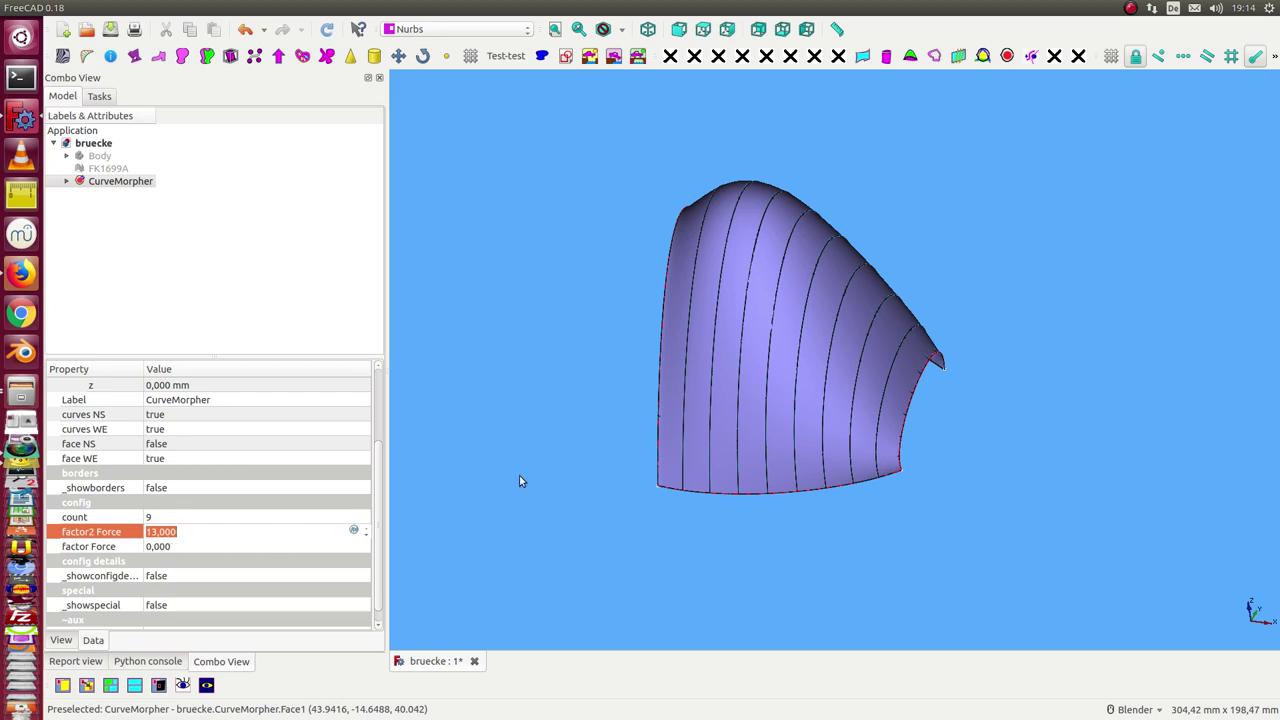
mouse_move(519, 481)
middle_mouse_down()
mouse_move(566, 414)
mouse_move(689, 429)
mouse_move(620, 443)
mouse_move(932, 377)
mouse_move(769, 434)
mouse_move(709, 314)
mouse_move(834, 254)
mouse_move(798, 418)
mouse_move(523, 397)
mouse_move(737, 429)
mouse_move(774, 371)
mouse_move(457, 459)
middle_mouse_up()
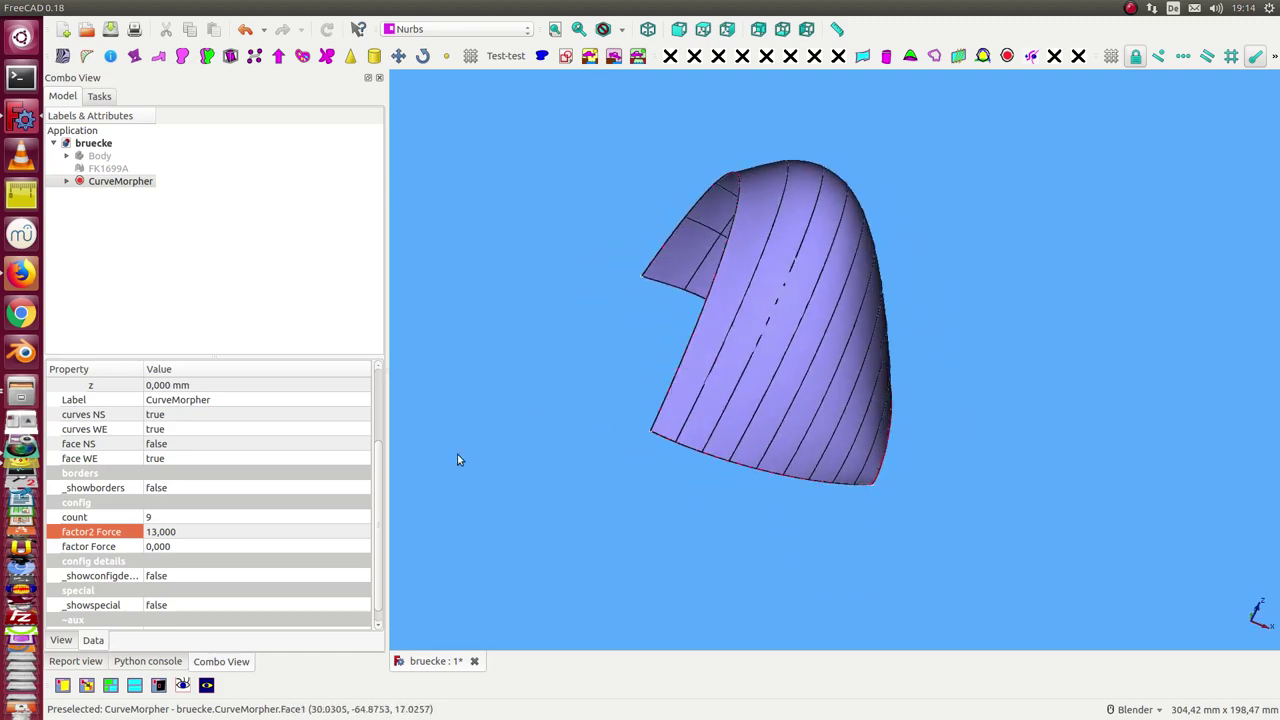
- Step the factor2 Force value down repeatedly and orbit to view the resulting bulge
left_click(211, 529)
scroll(211, 529, "down", 5)
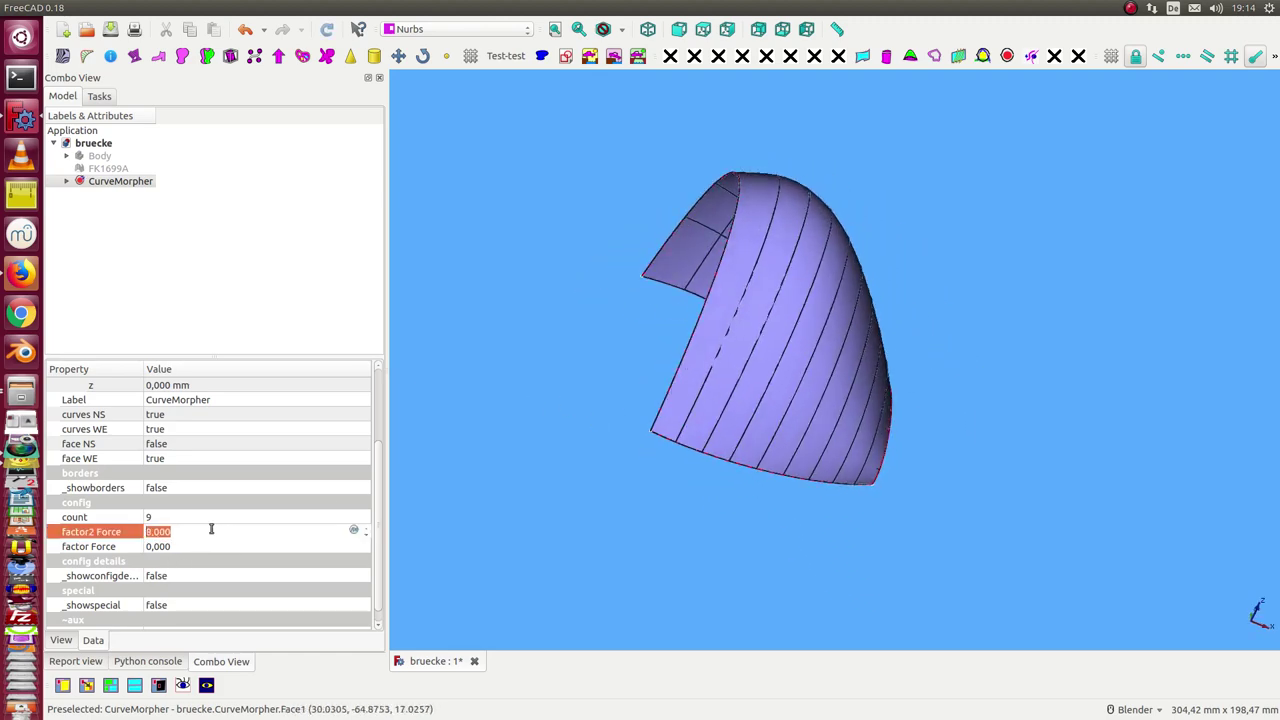
scroll(211, 529, "down", 2)
scroll(211, 529, "down", 1)
scroll(211, 529, "down", 1)
scroll(211, 529, "down", 1)
scroll(211, 529, "down", 3)
scroll(211, 529, "down", 3)
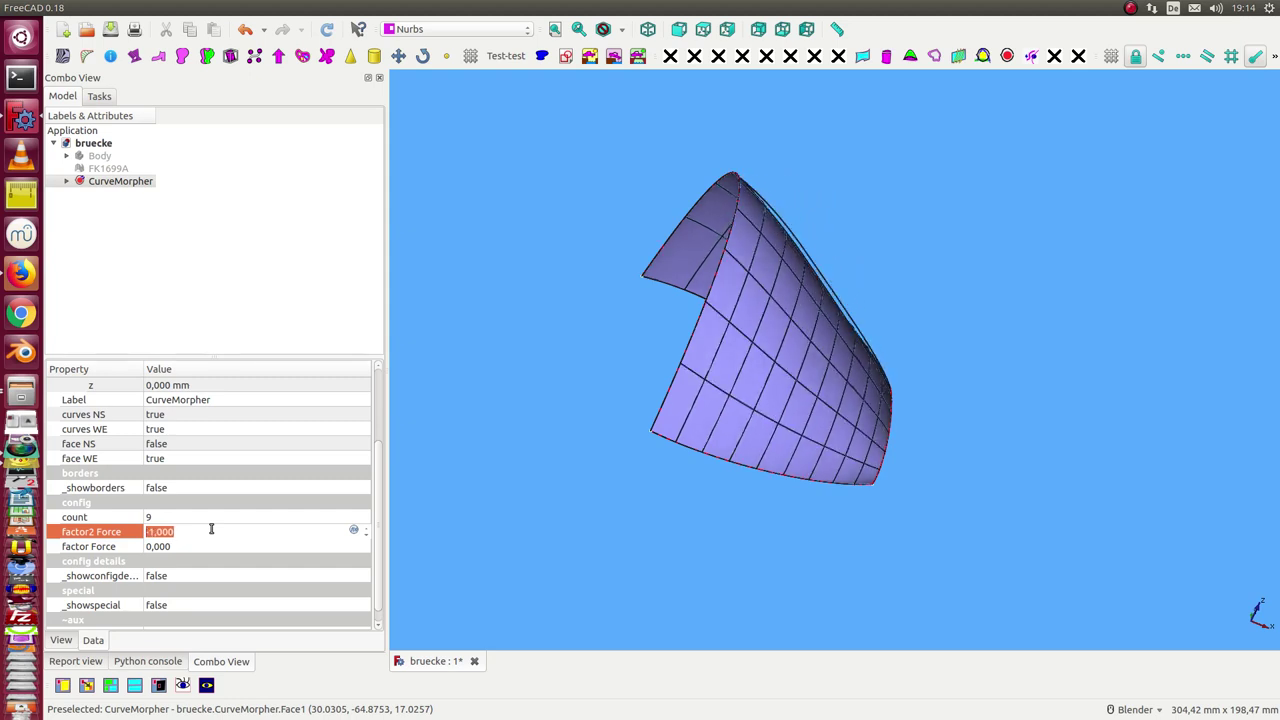
scroll(211, 529, "down", 2)
scroll(210, 529, "down", 2)
scroll(210, 529, "down", 3)
scroll(211, 530, "down", 2)
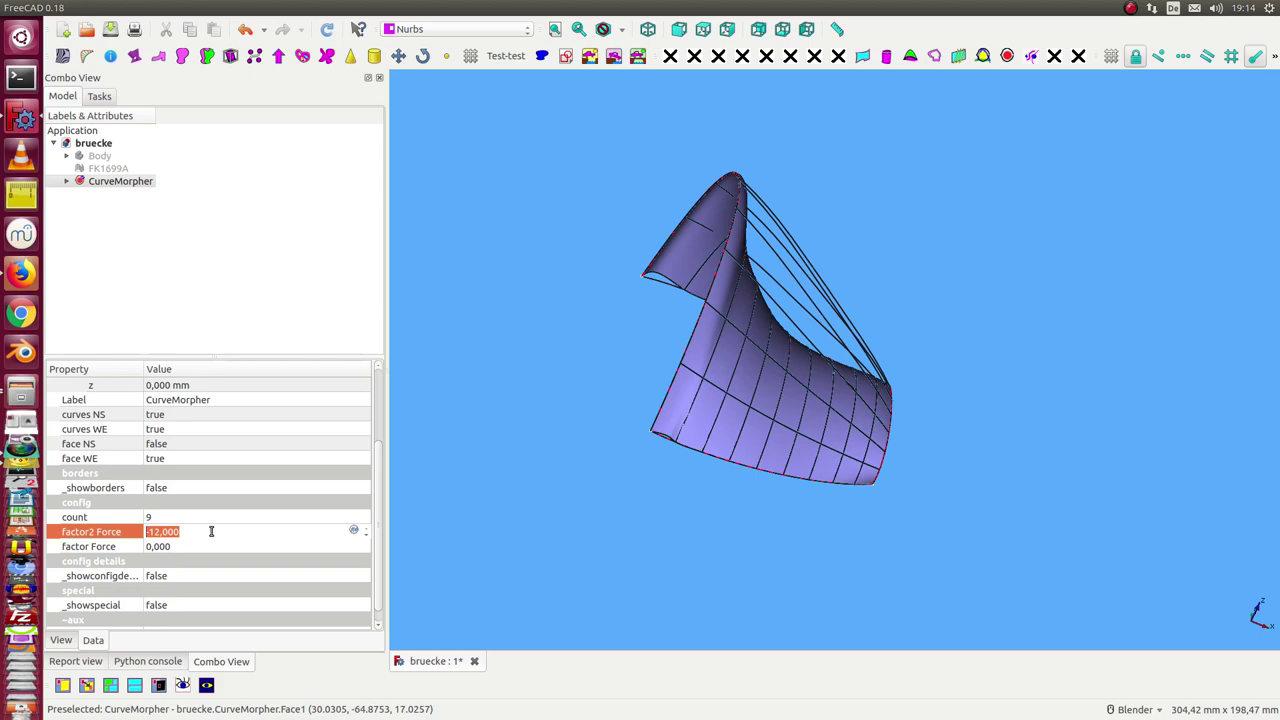
scroll(211, 530, "down", 2)
scroll(211, 531, "down", 3)
scroll(211, 531, "down", 2)
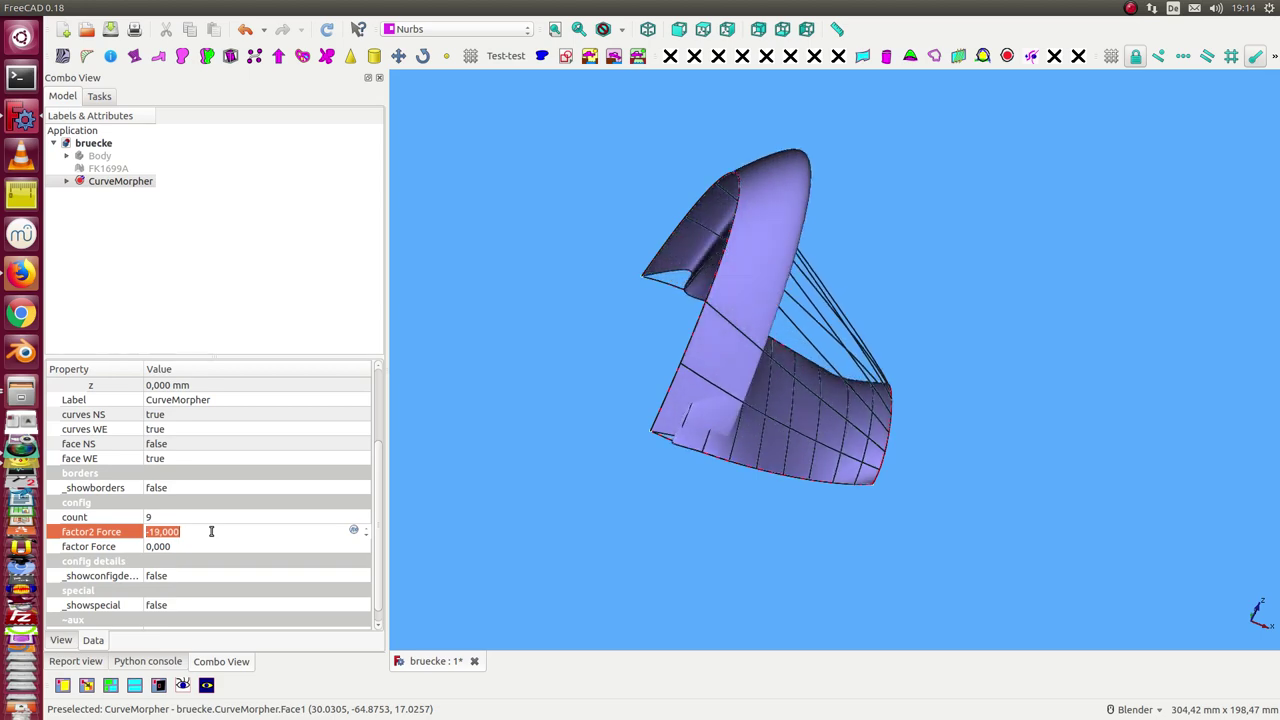
mouse_move(700, 484)
middle_mouse_down()
mouse_move(674, 229)
mouse_move(660, 294)
mouse_move(679, 295)
mouse_move(391, 457)
middle_mouse_up()
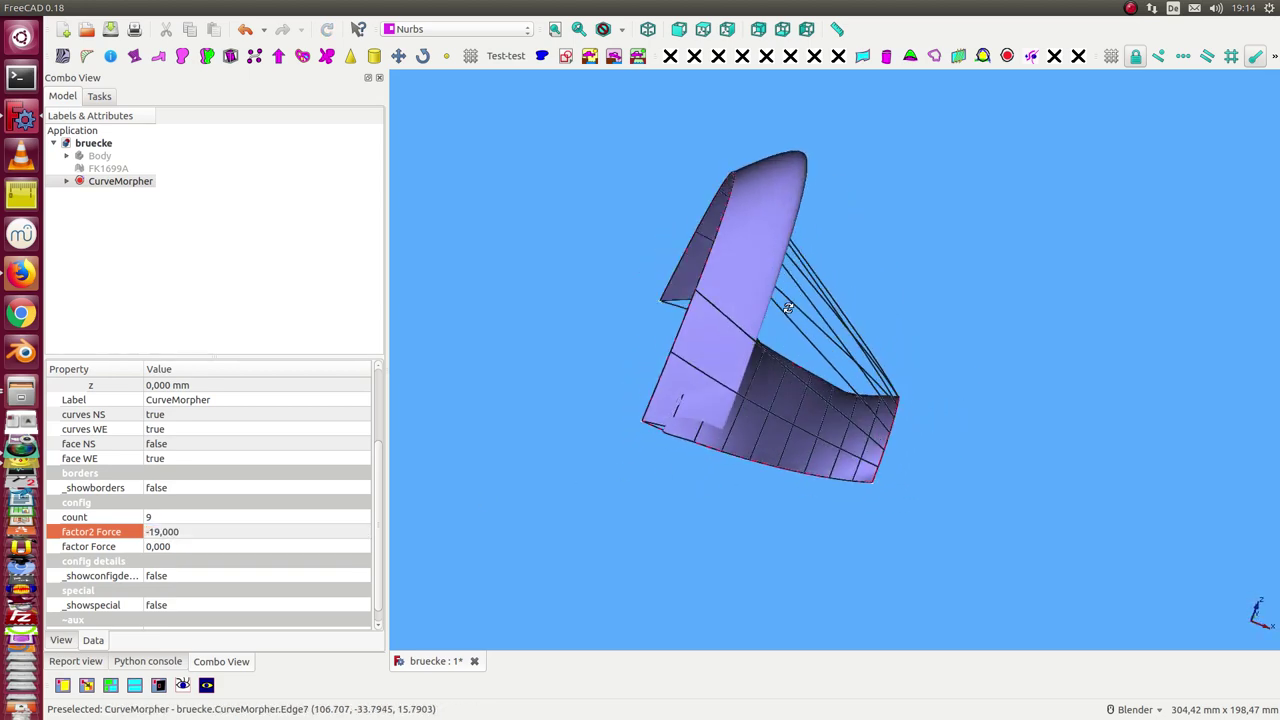
- Bring factor2 Force up to -9 and inspect the smoother patch
left_click(247, 531)
scroll(247, 531, "up", 2)
scroll(247, 531, "up", 2)
scroll(247, 531, "up", 2)
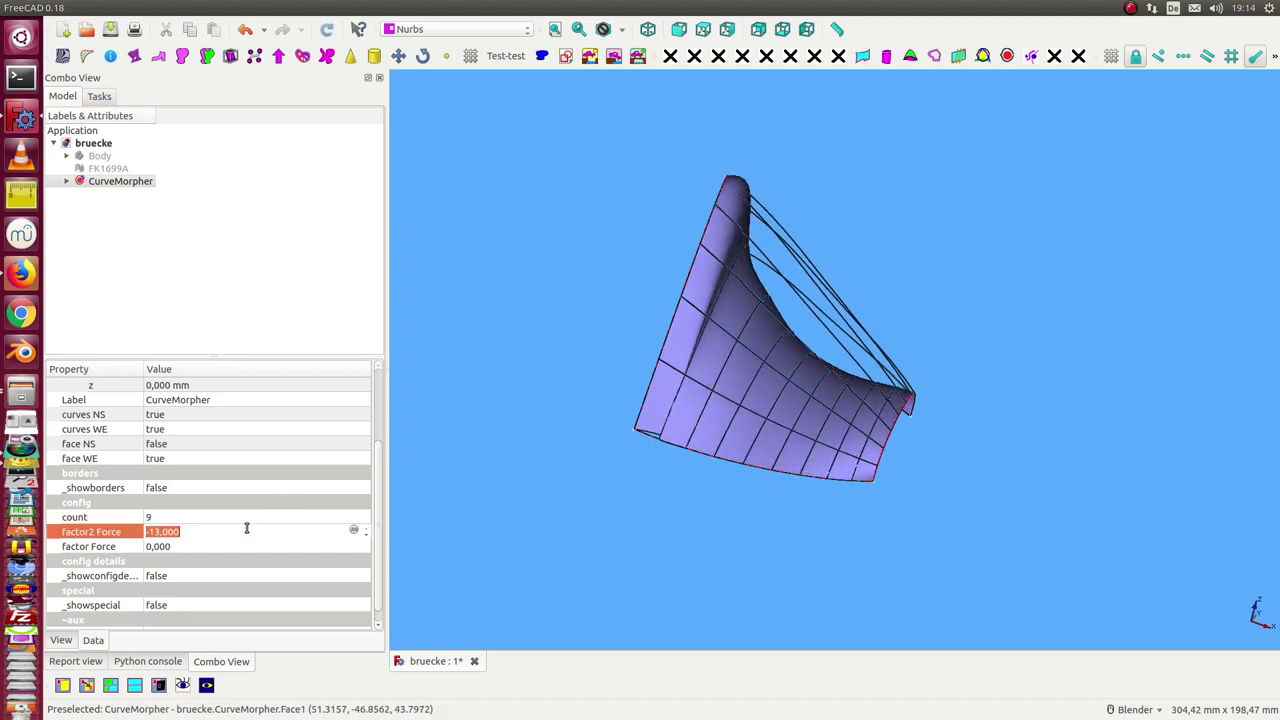
scroll(246, 528, "up", 2)
scroll(246, 528, "up", 1)
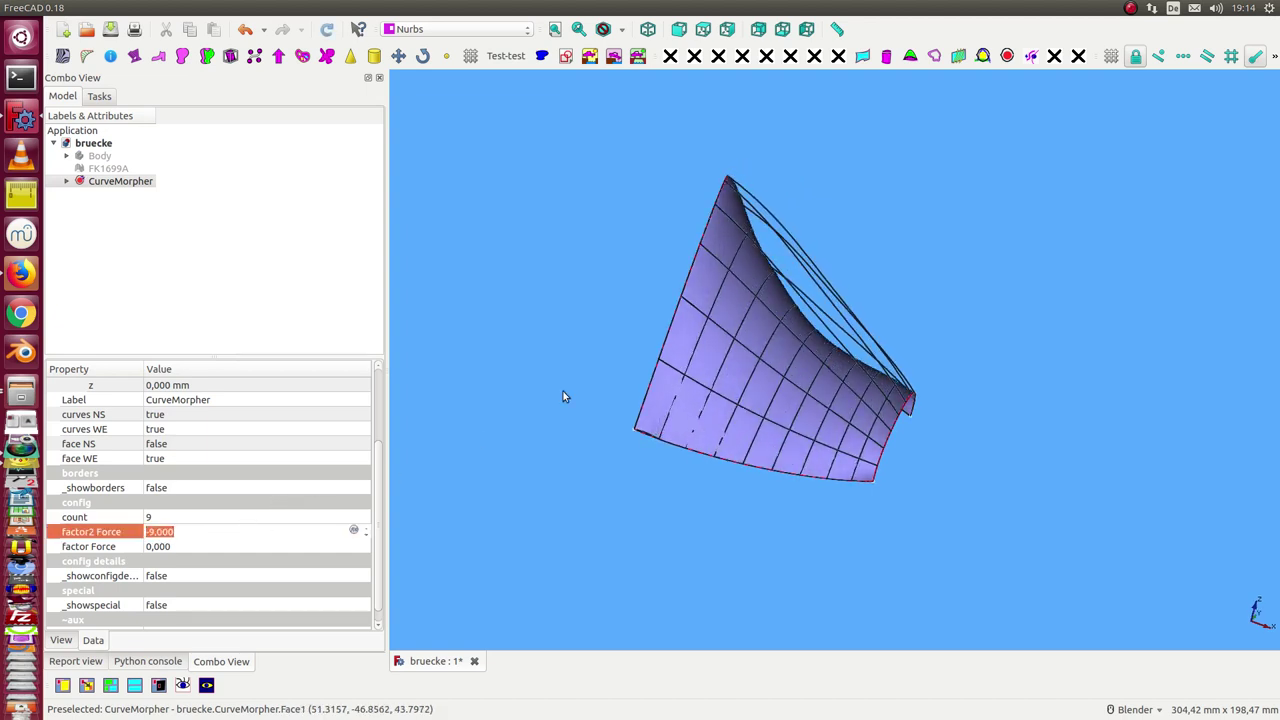
mouse_move(563, 397)
middle_mouse_down()
mouse_move(900, 405)
mouse_move(894, 391)
mouse_move(1166, 354)
middle_mouse_up()
- Lower the CurveMorpher count and orbit to view the resulting single-span surface
middle_click_drag(680, 440, 874, 436)
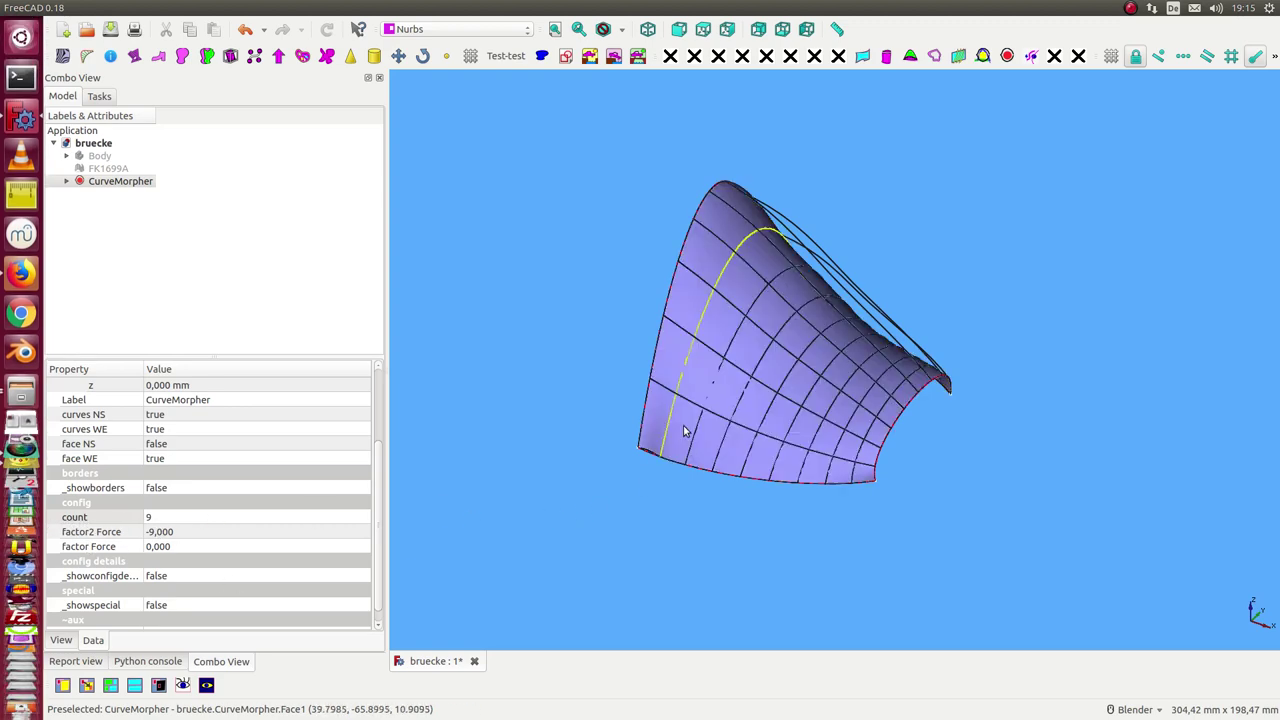
mouse_move(899, 440)
middle_mouse_down()
mouse_move(849, 527)
mouse_move(785, 473)
middle_mouse_up()
left_click(209, 522)
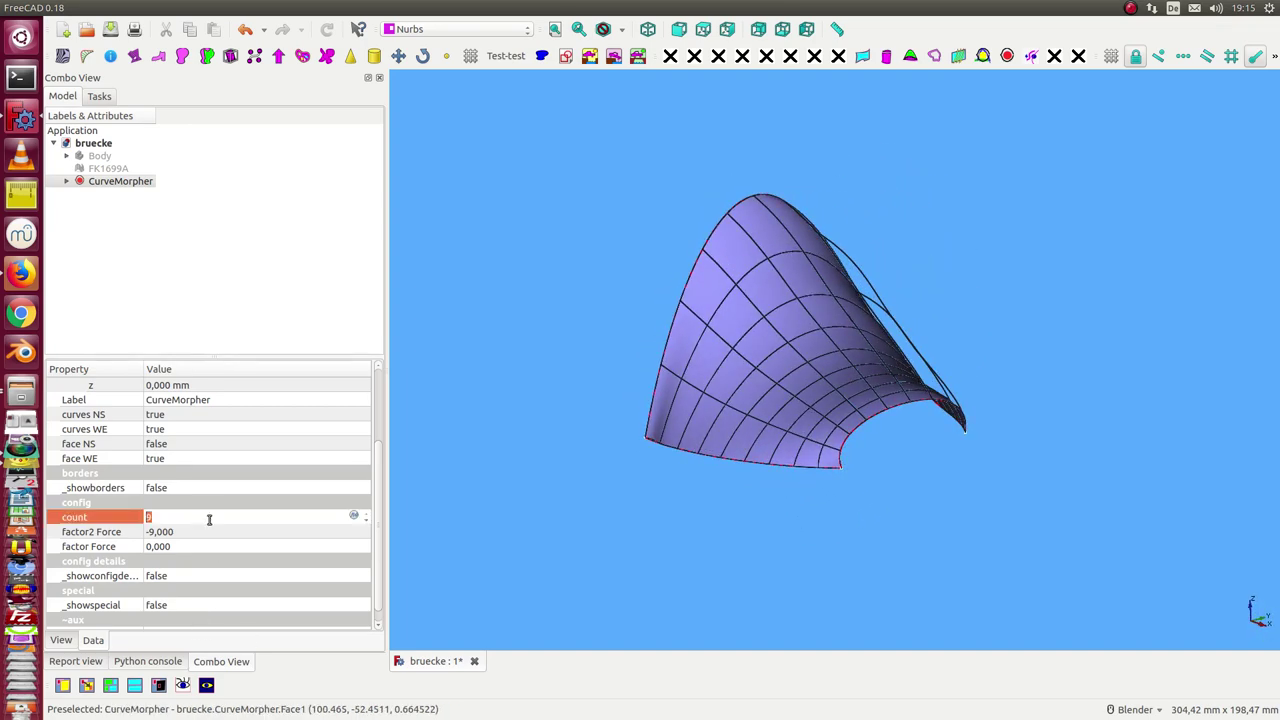
scroll(209, 520, "down", 1)
scroll(209, 520, "down", 1)
scroll(209, 520, "down", 1)
scroll(209, 520, "down", 1)
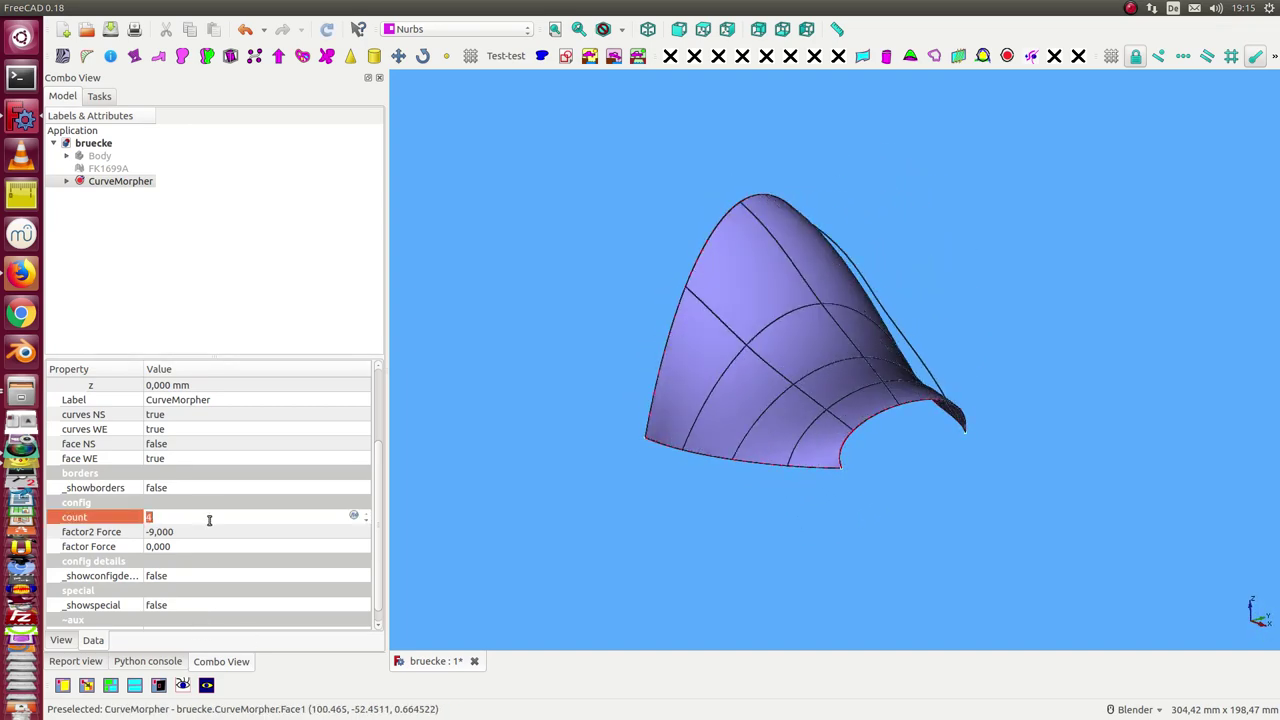
scroll(209, 520, "down", 1)
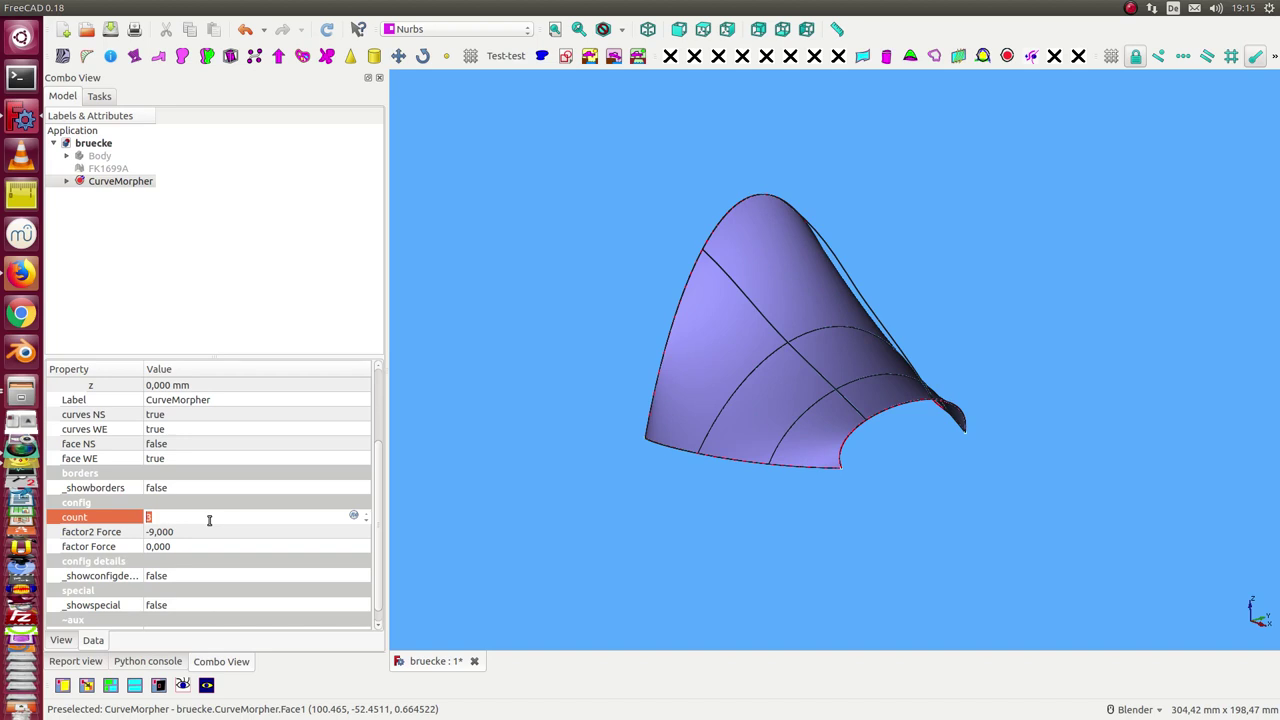
scroll(209, 520, "down", 1)
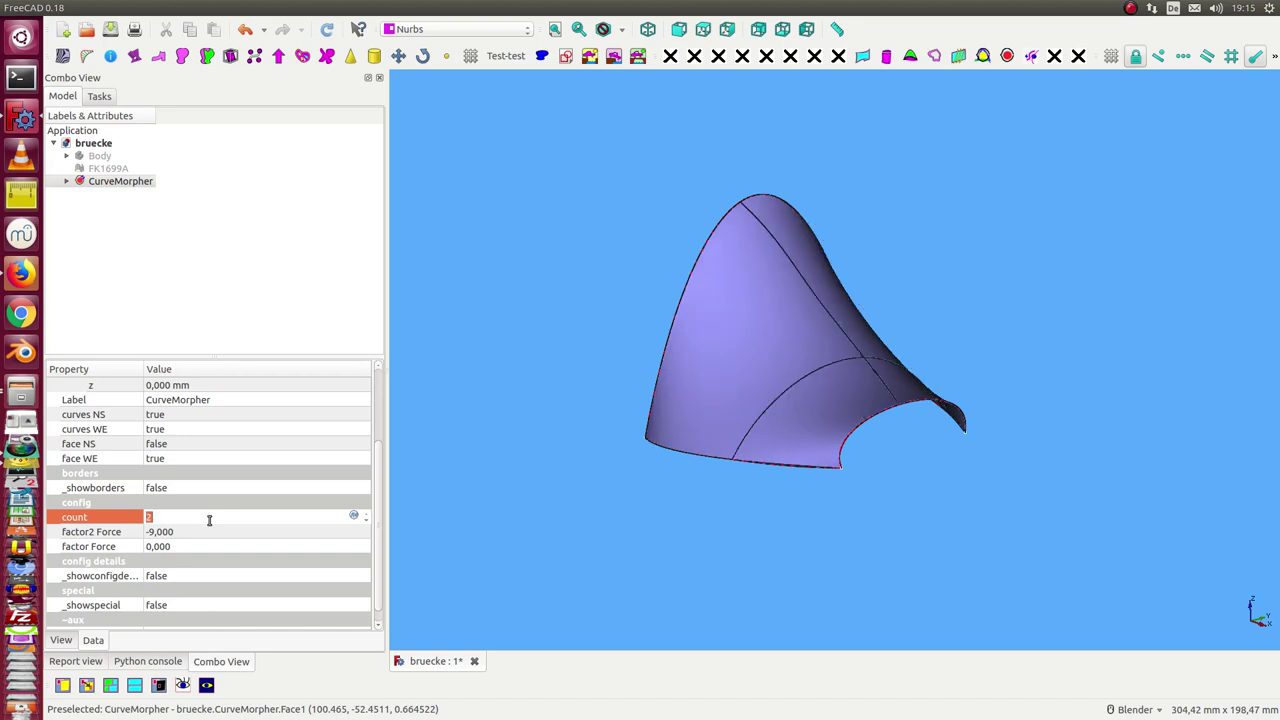
scroll(209, 520, "down", 1)
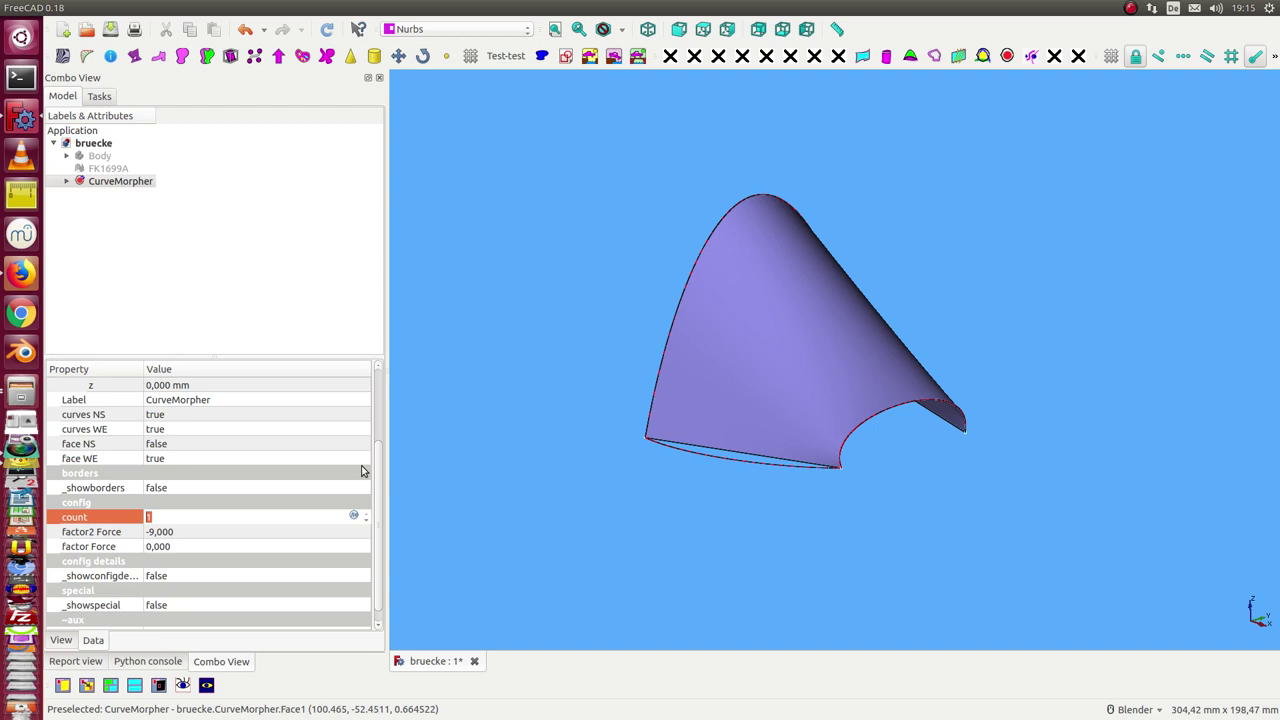
mouse_move(491, 352)
middle_mouse_down()
mouse_move(711, 520)
mouse_move(749, 443)
mouse_move(631, 337)
mouse_move(619, 352)
middle_mouse_up()
- Switch the face from WE to NS curves and set the count to 7
left_click(188, 518)
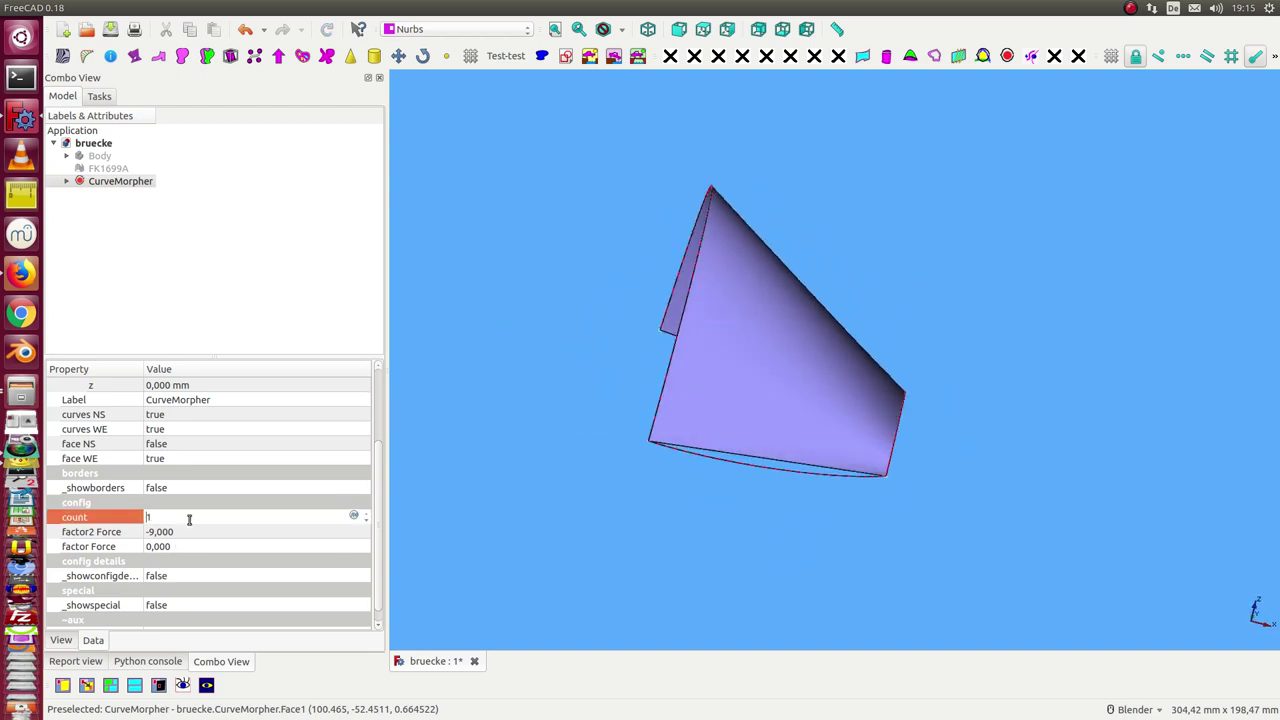
scroll(187, 517, "up", 1)
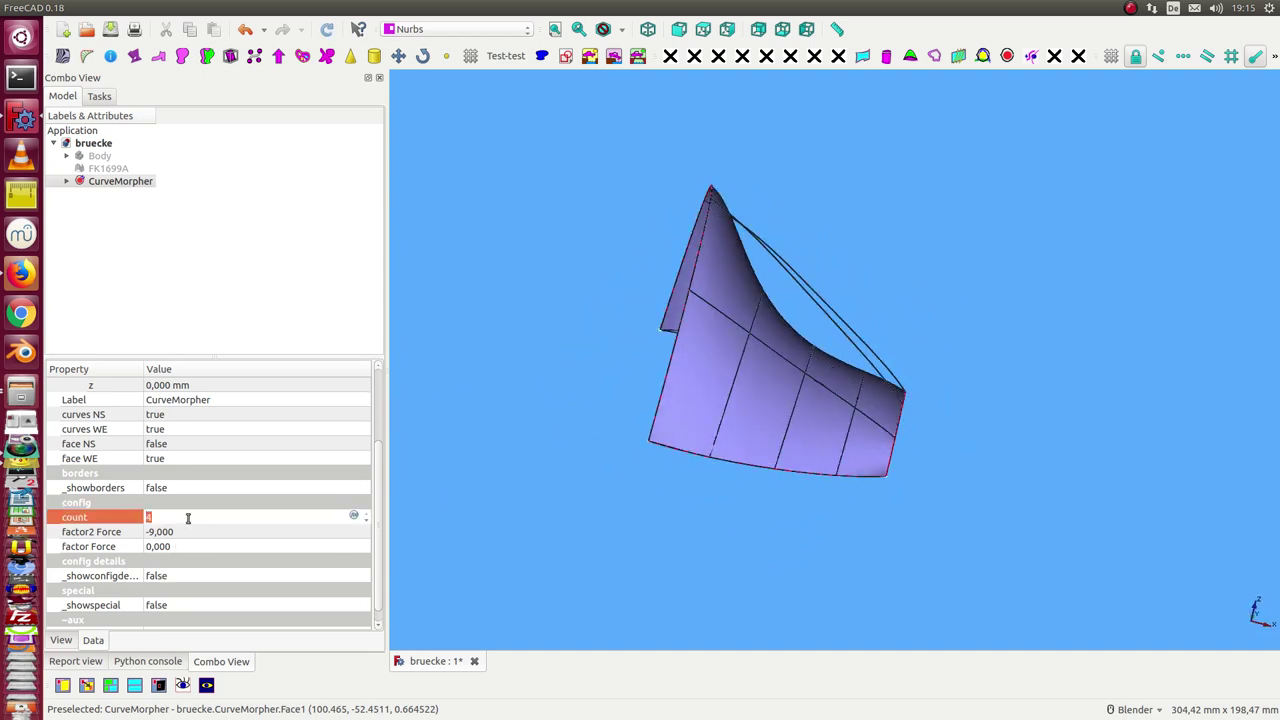
left_click(193, 450)
scroll(194, 449, "down", 1)
left_click(198, 462)
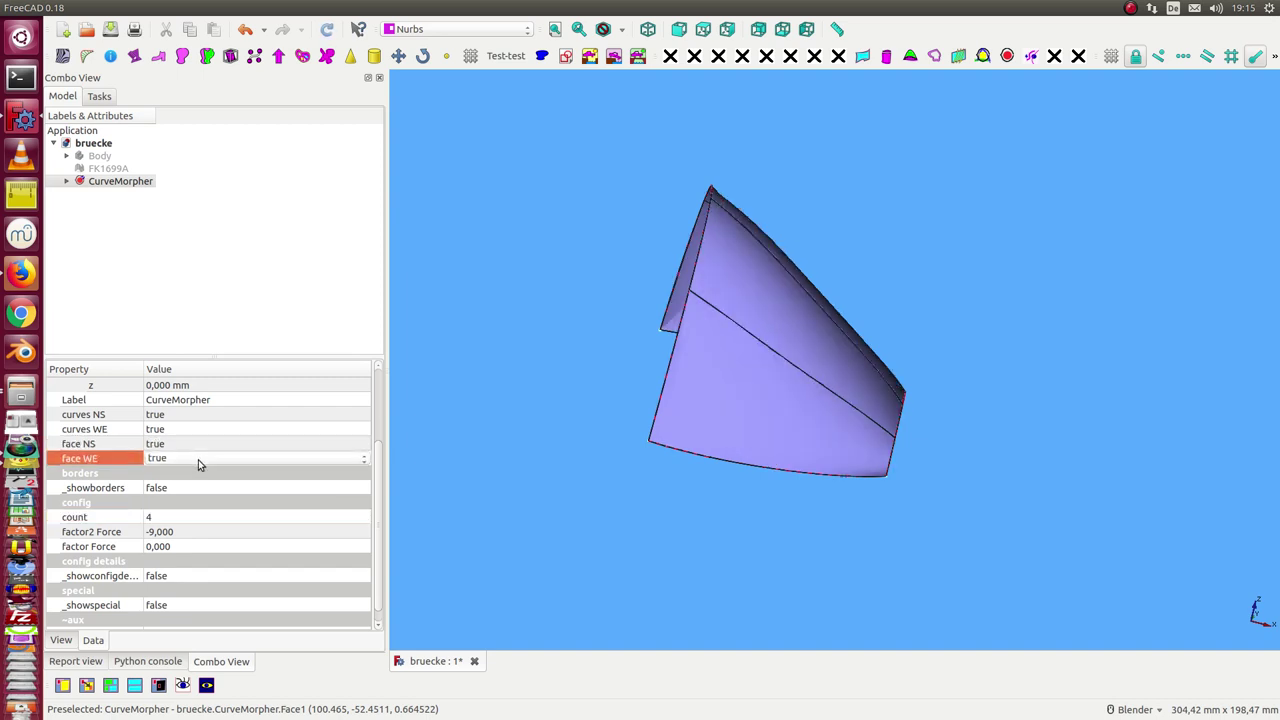
scroll(198, 464, "up", 1)
left_click(211, 518)
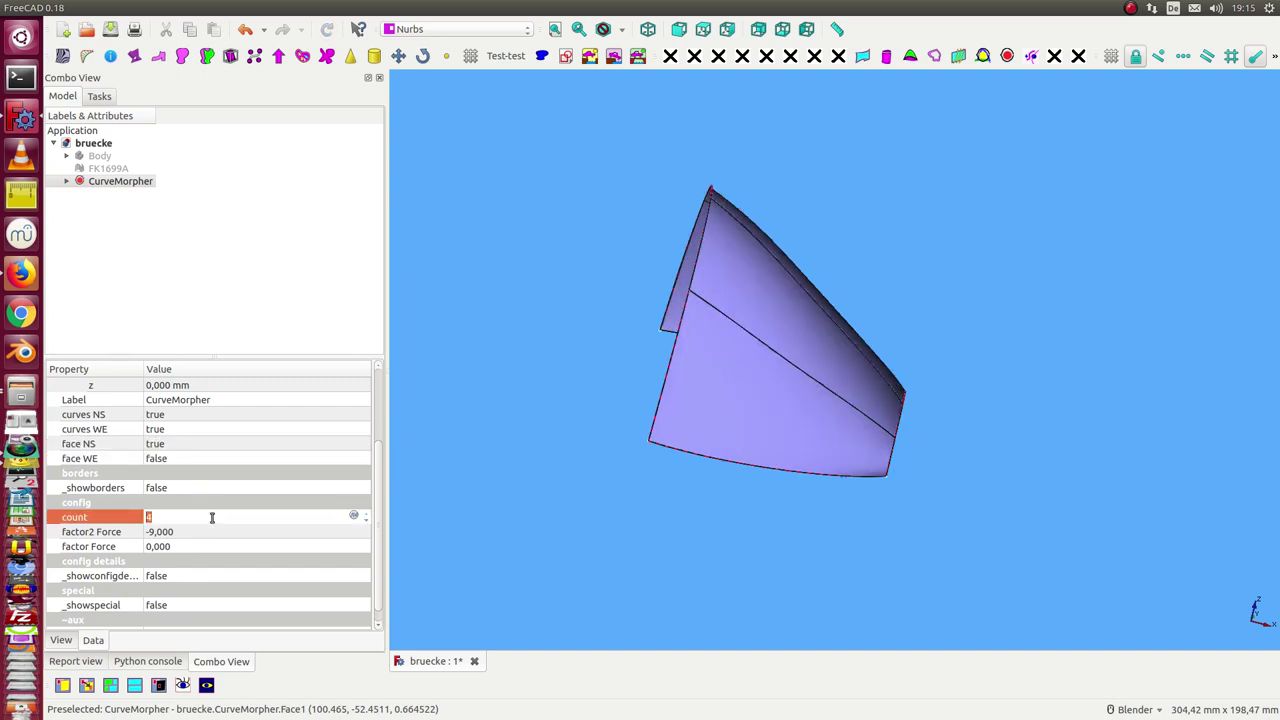
scroll(211, 516, "up", 2)
scroll(211, 516, "up", 1)
mouse_move(566, 452)
middle_mouse_down()
mouse_move(424, 511)
mouse_move(506, 463)
middle_mouse_up()
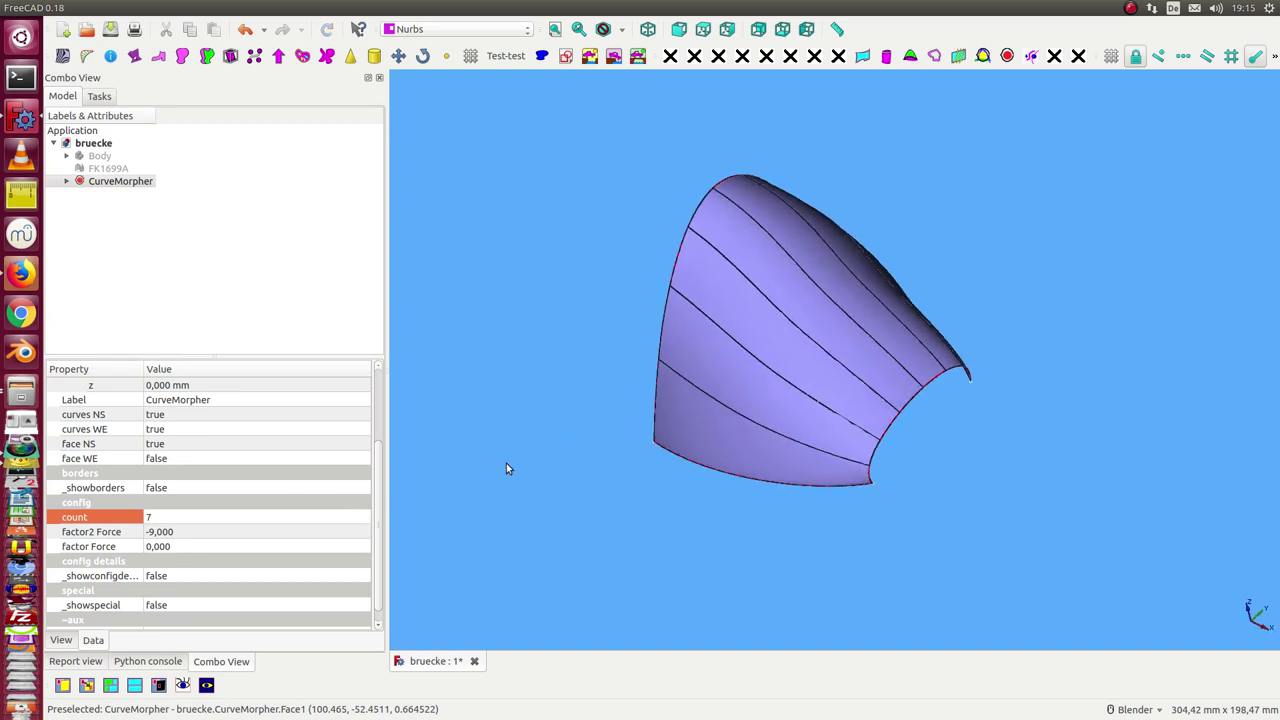
- Increase the count from 7 to 22 and orbit the densely ribbed surface
left_click(210, 517)
scroll(210, 516, "up", 2)
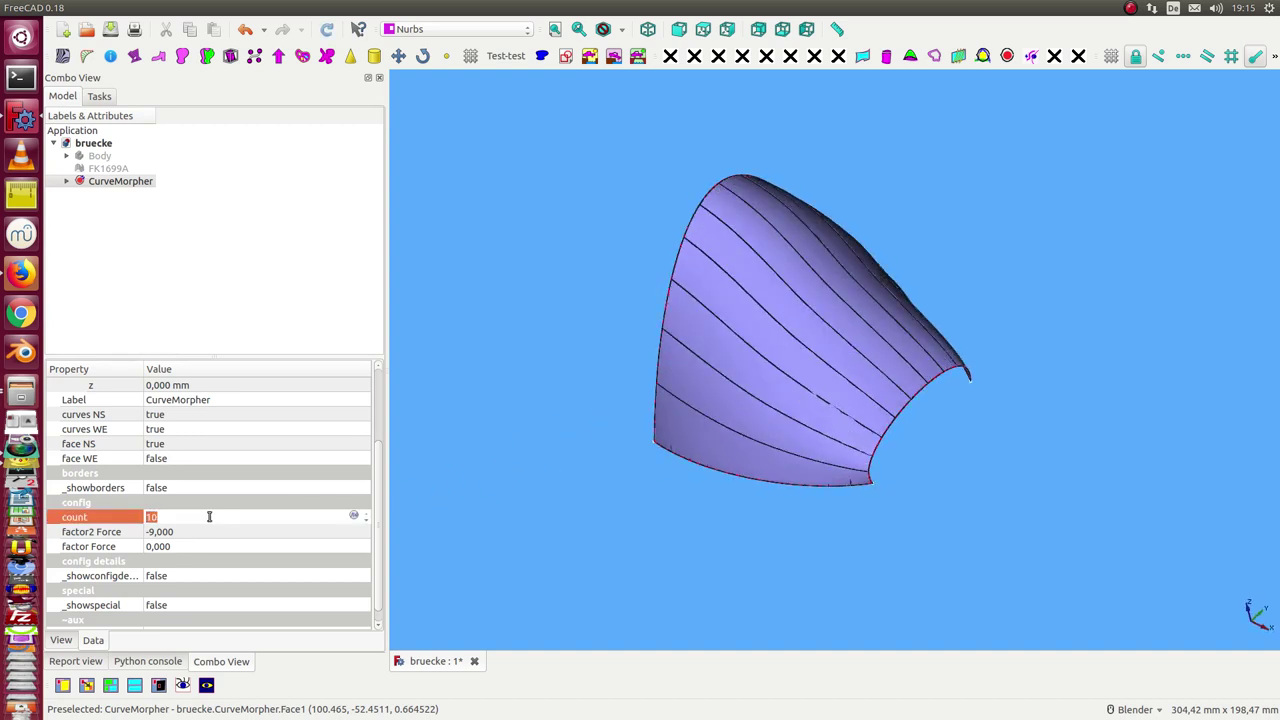
scroll(210, 516, "up", 2)
scroll(209, 516, "up", 3)
scroll(209, 516, "up", 1)
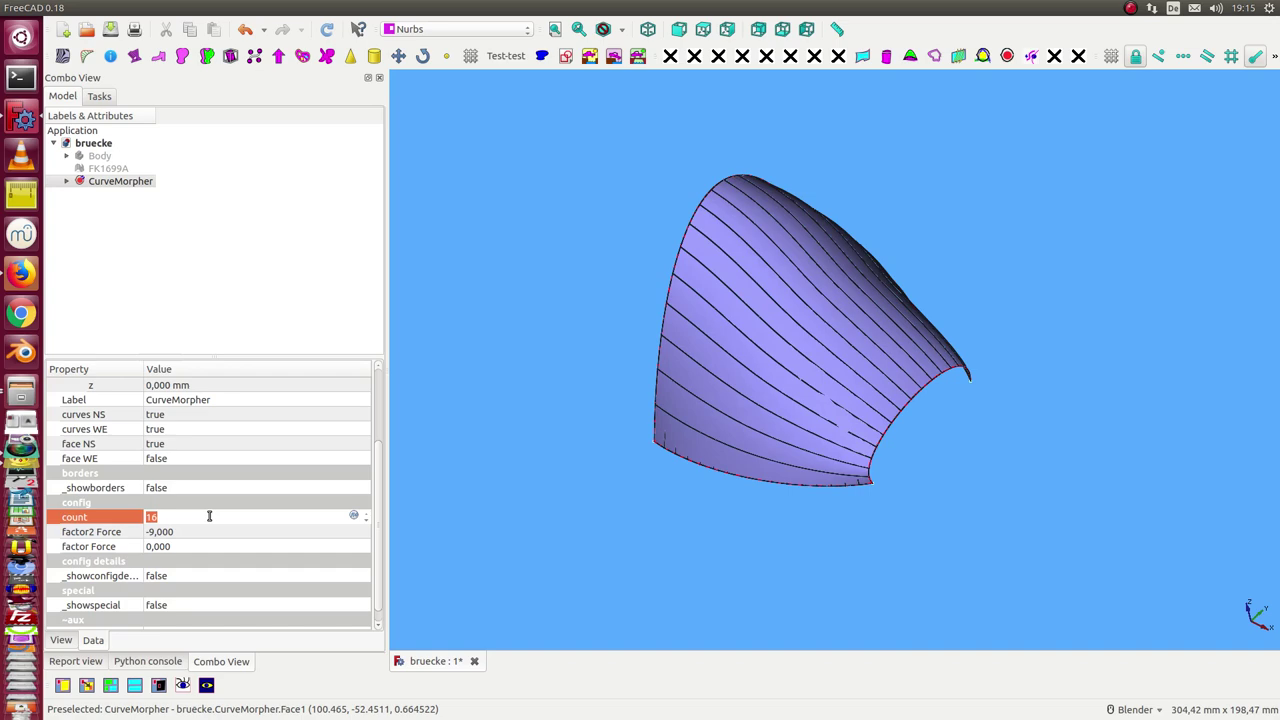
scroll(209, 516, "up", 2)
scroll(209, 516, "up", 2)
scroll(209, 516, "up", 1)
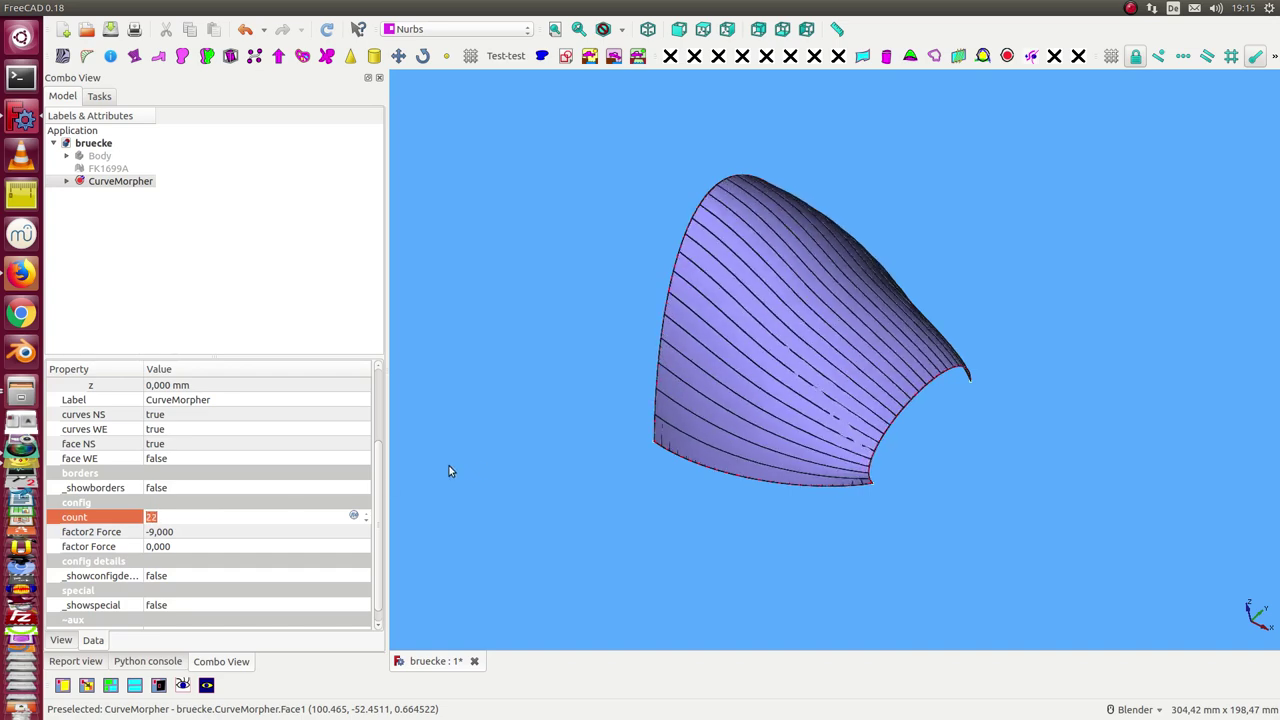
mouse_move(623, 431)
middle_mouse_down()
mouse_move(759, 337)
mouse_move(866, 431)
mouse_move(637, 486)
mouse_move(522, 436)
mouse_move(470, 434)
middle_mouse_up()
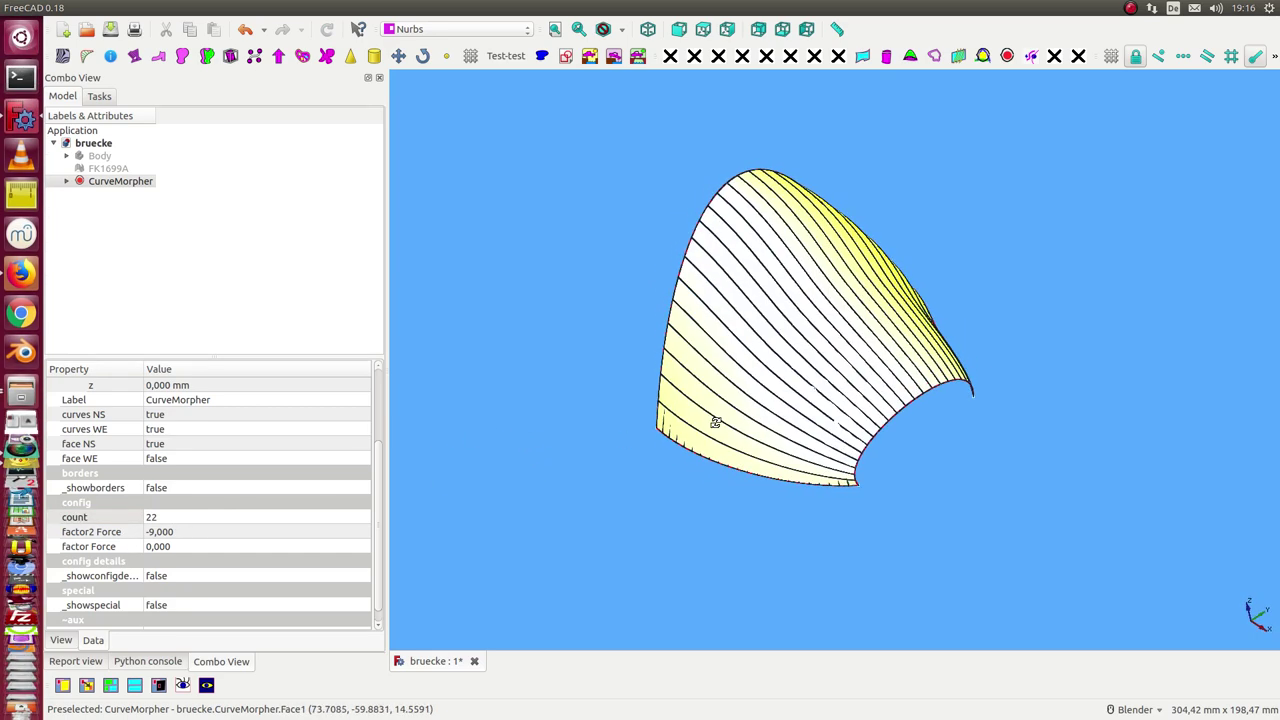
mouse_move(716, 422)
middle_mouse_down()
mouse_move(677, 346)
mouse_move(709, 374)
mouse_move(763, 300)
middle_mouse_up()
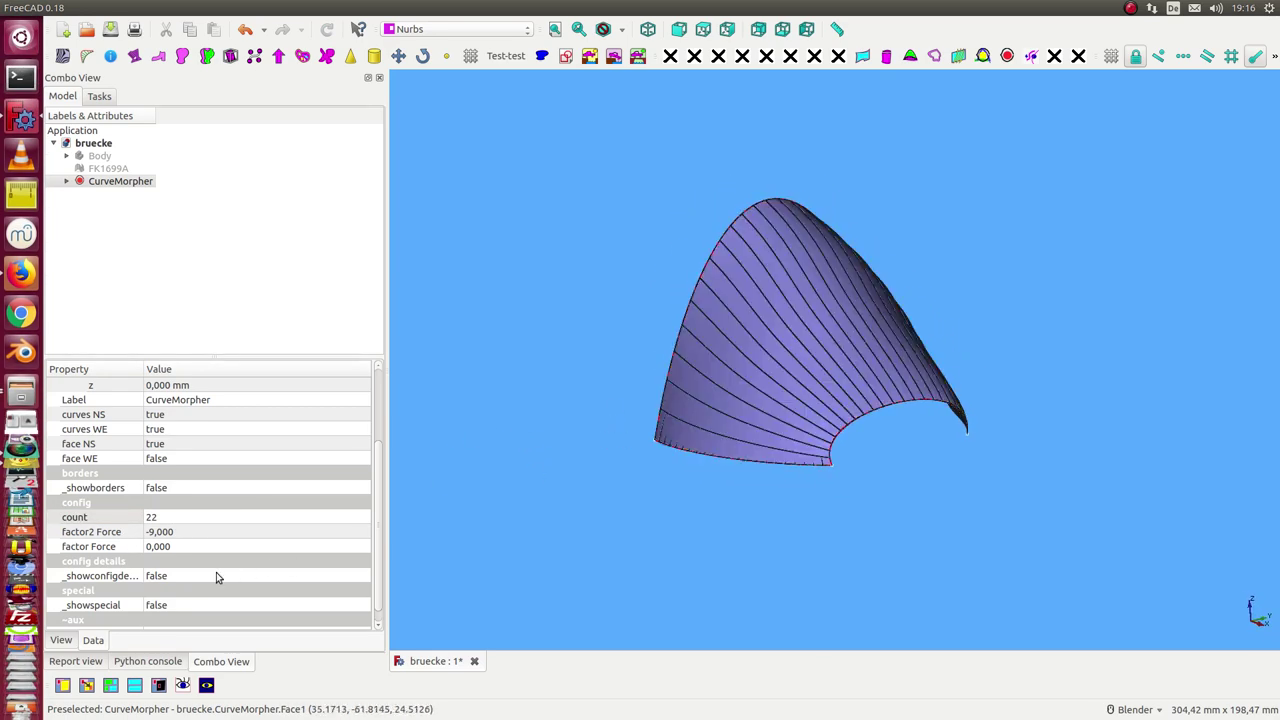
- Turn off the NS face and NS curves, leaving only the WE rib curves
left_click(208, 444)
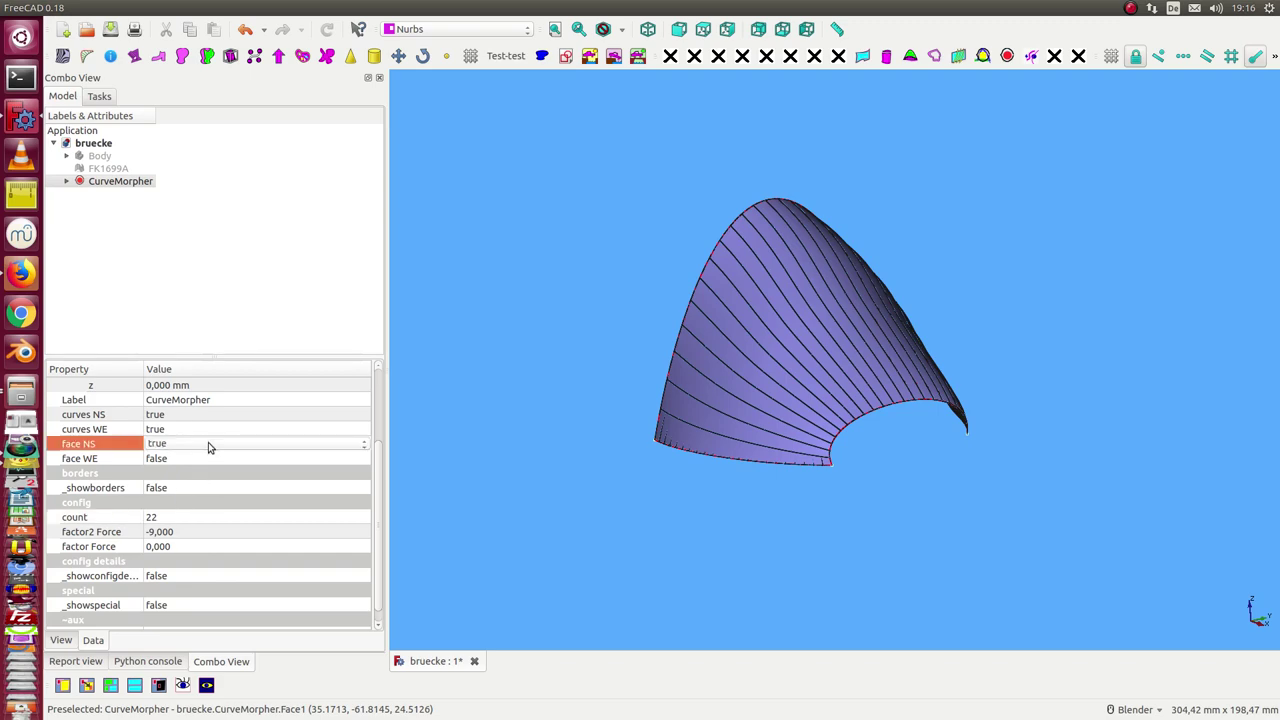
scroll(208, 442, "down", 1)
mouse_move(591, 340)
middle_mouse_down()
mouse_move(840, 355)
mouse_move(787, 362)
middle_mouse_up()
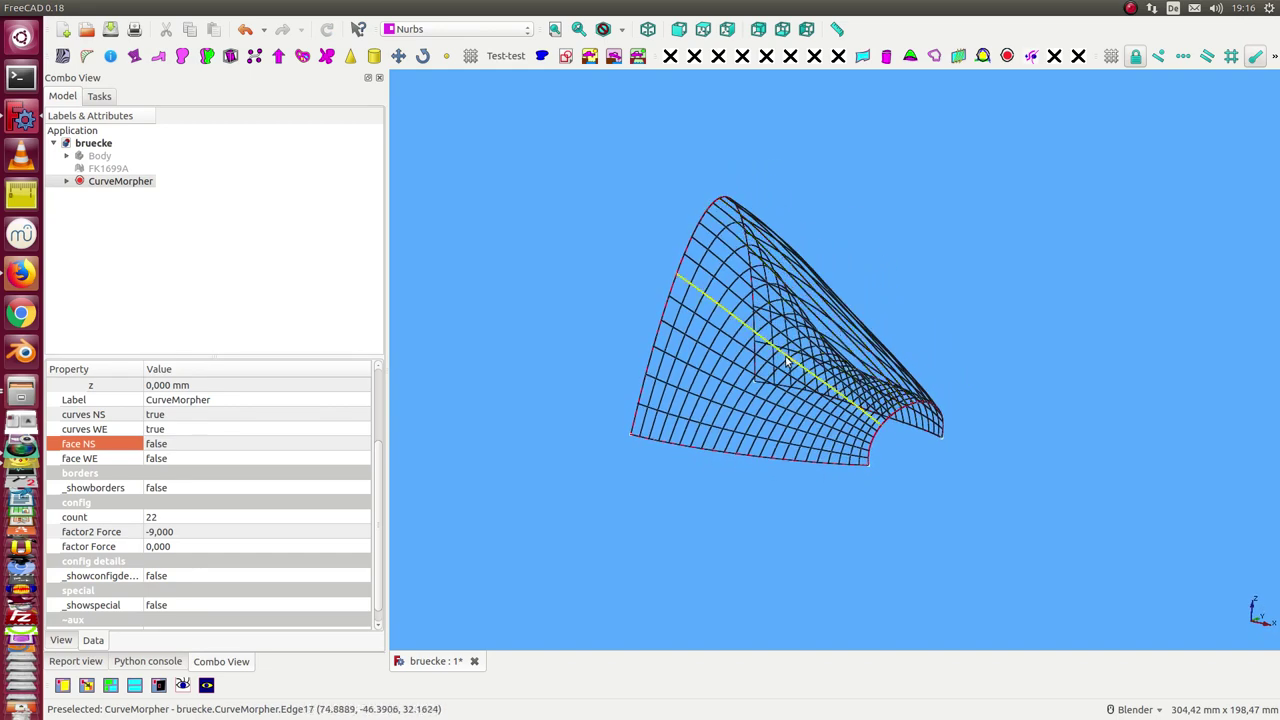
left_click(212, 430)
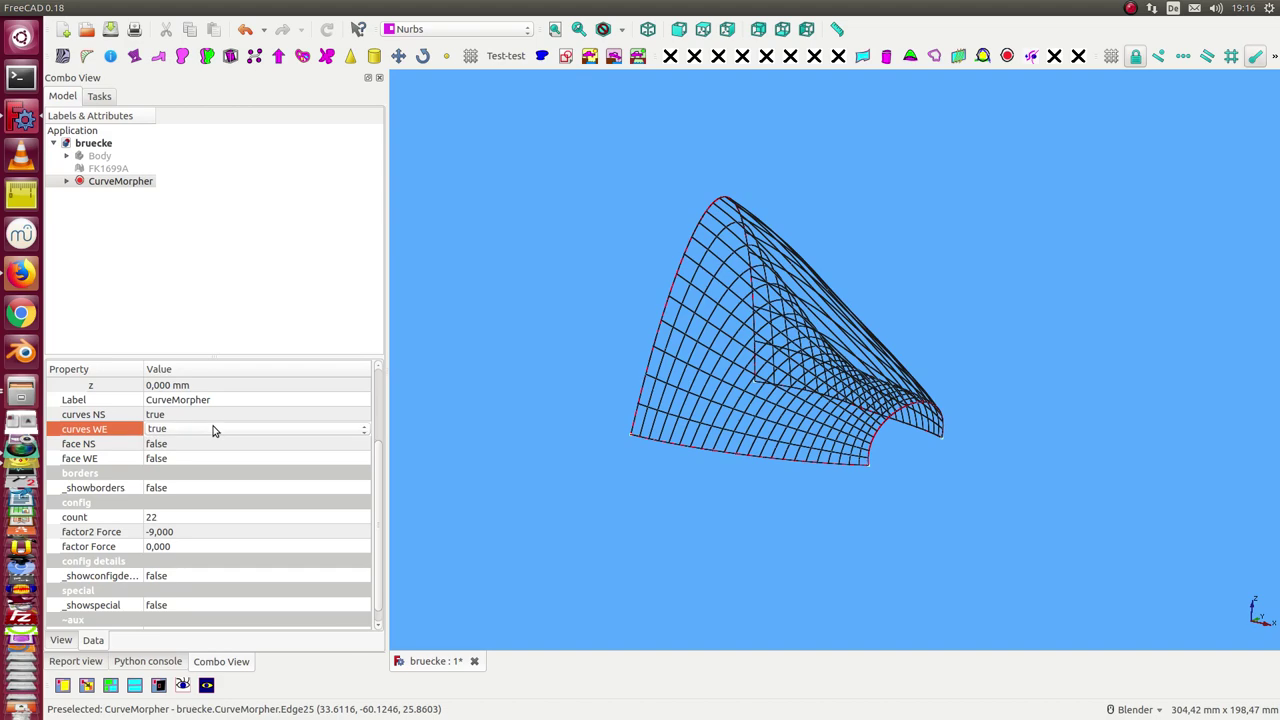
scroll(212, 430, "up", 1)
scroll(212, 430, "down", 1)
left_click(210, 414)
scroll(210, 414, "up", 1)
- Show the FK1699A shoe-last mesh again beneath the rib curves
mouse_move(757, 511)
middle_mouse_down()
mouse_move(556, 503)
mouse_move(531, 429)
mouse_move(600, 426)
mouse_move(769, 511)
mouse_move(731, 578)
mouse_move(566, 543)
mouse_move(572, 453)
middle_mouse_up()
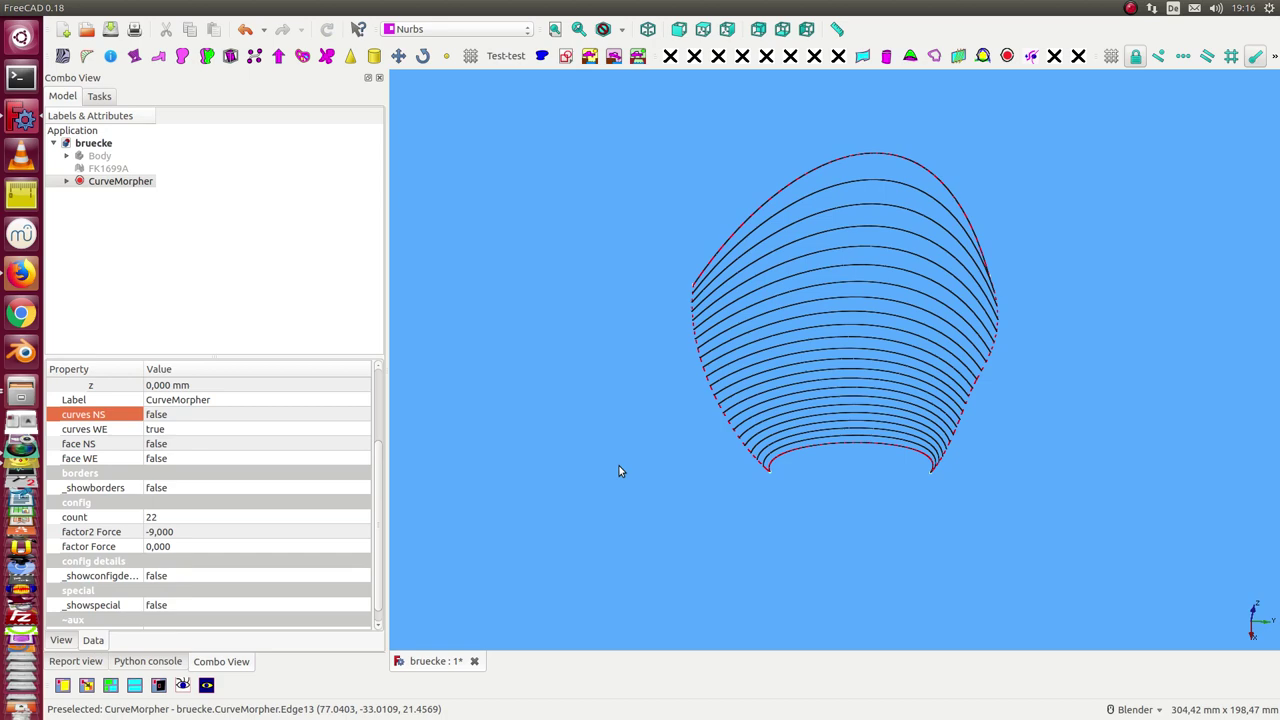
mouse_move(551, 473)
middle_mouse_down()
mouse_move(703, 420)
mouse_move(783, 483)
mouse_move(762, 515)
middle_mouse_up()
left_click(103, 170)
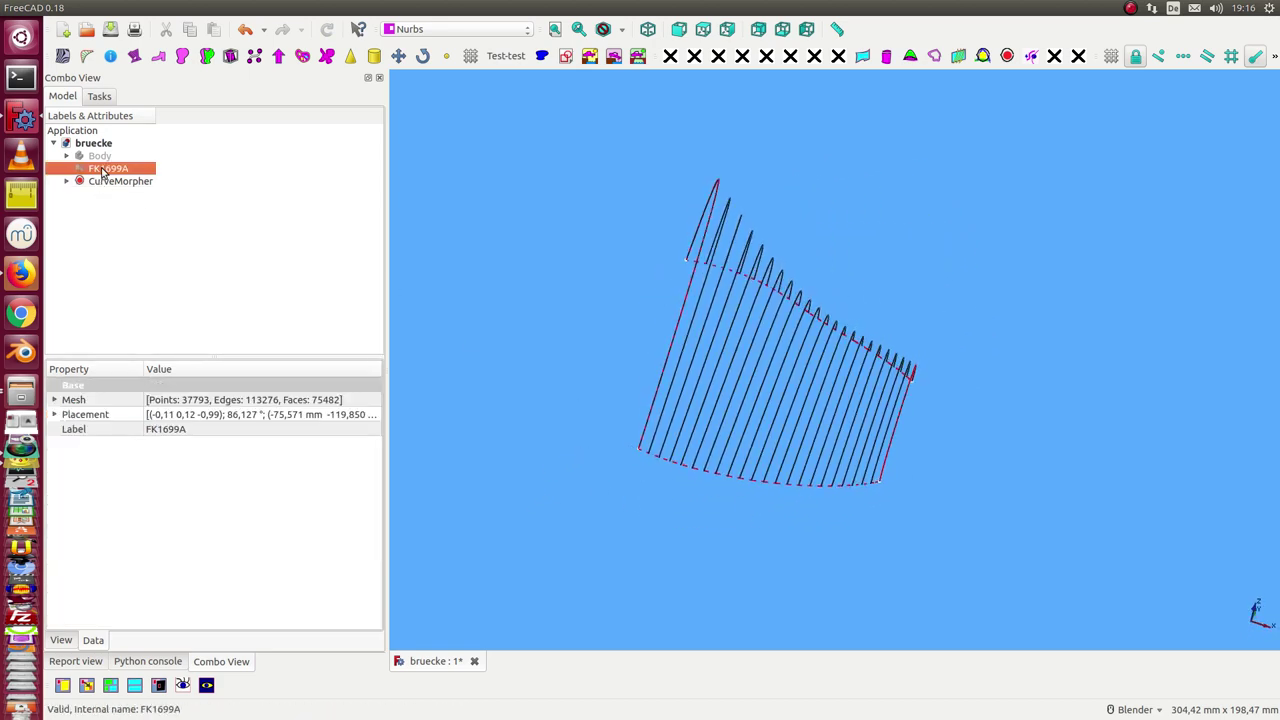
key("space")
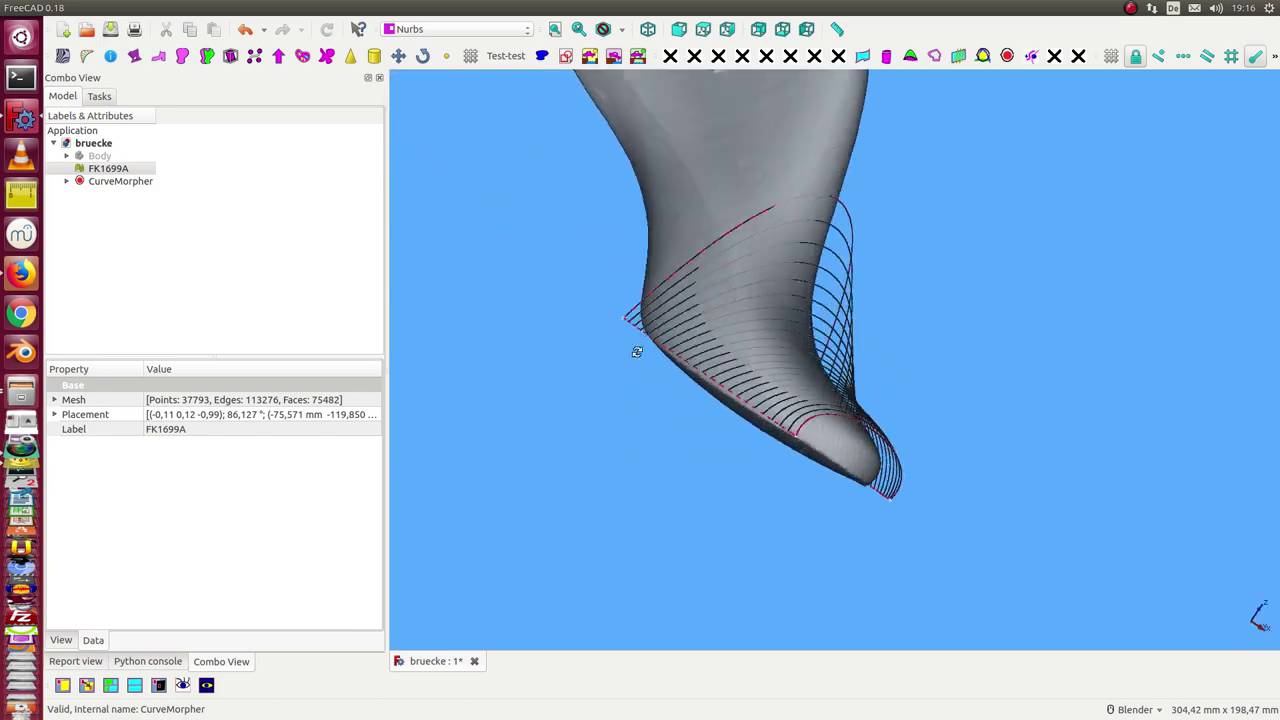